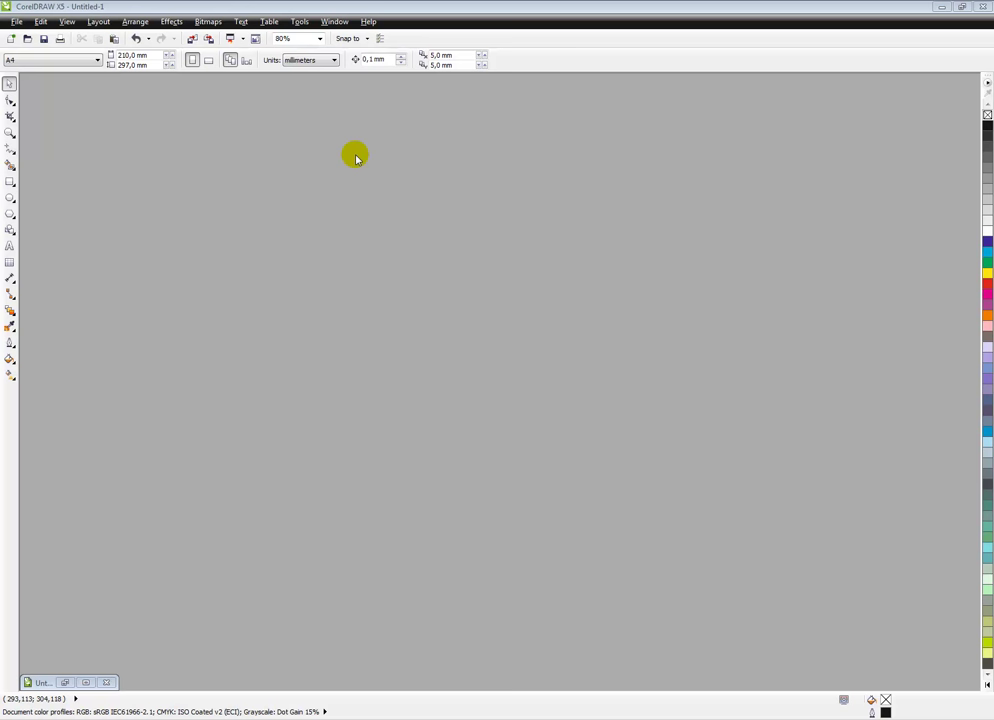
- Create a new blank A4 document and maximize its Untitled-2 window
click(10, 39)
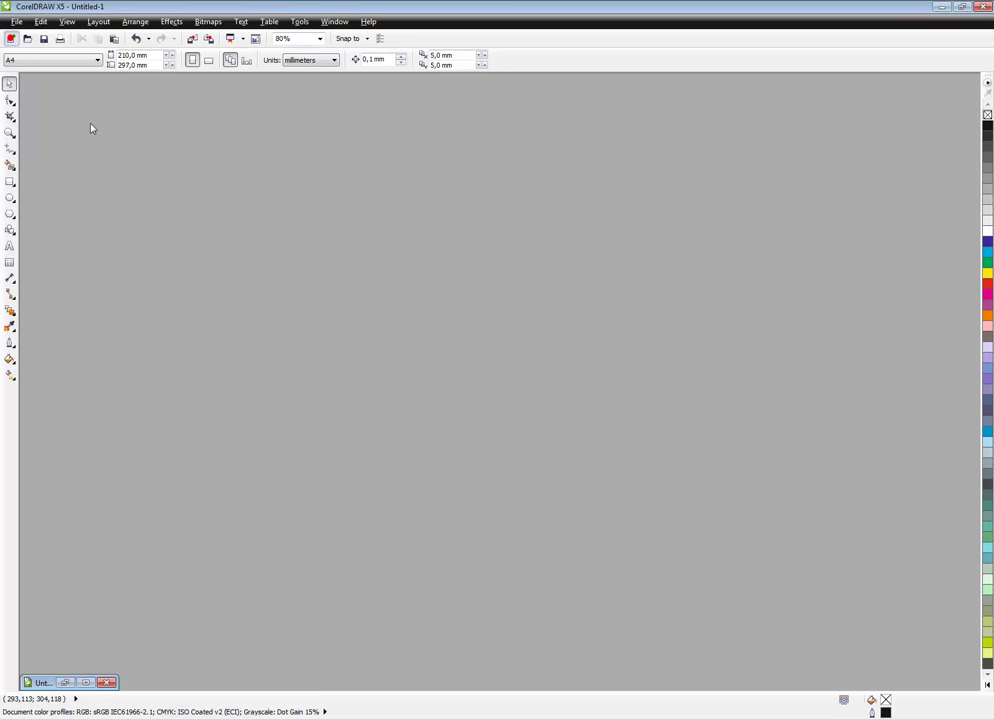
click(499, 478)
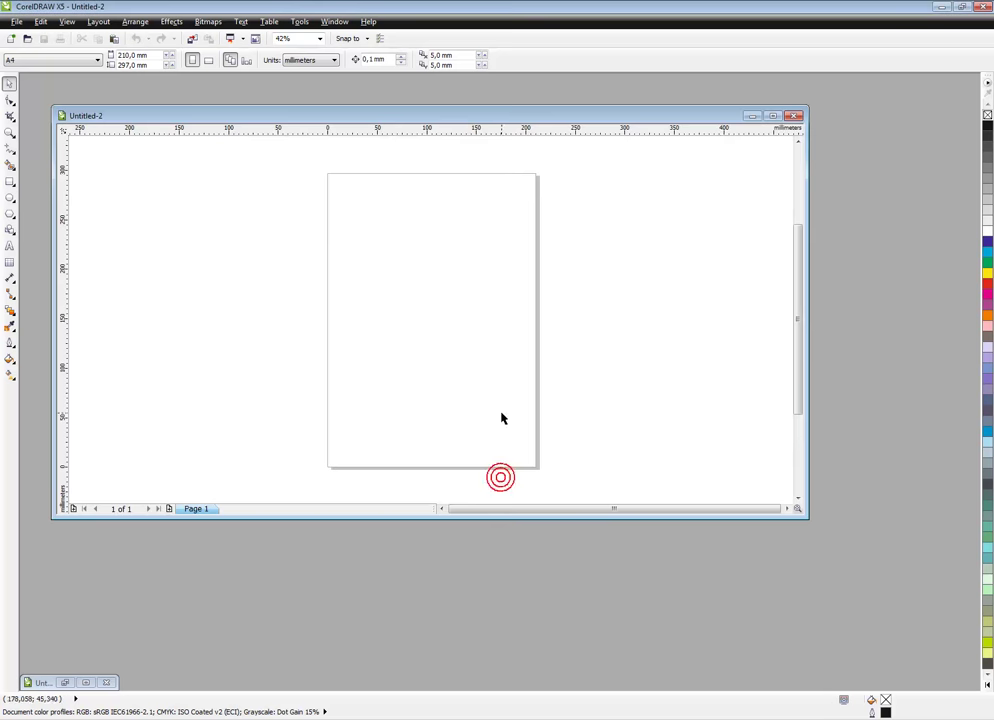
click(773, 116)
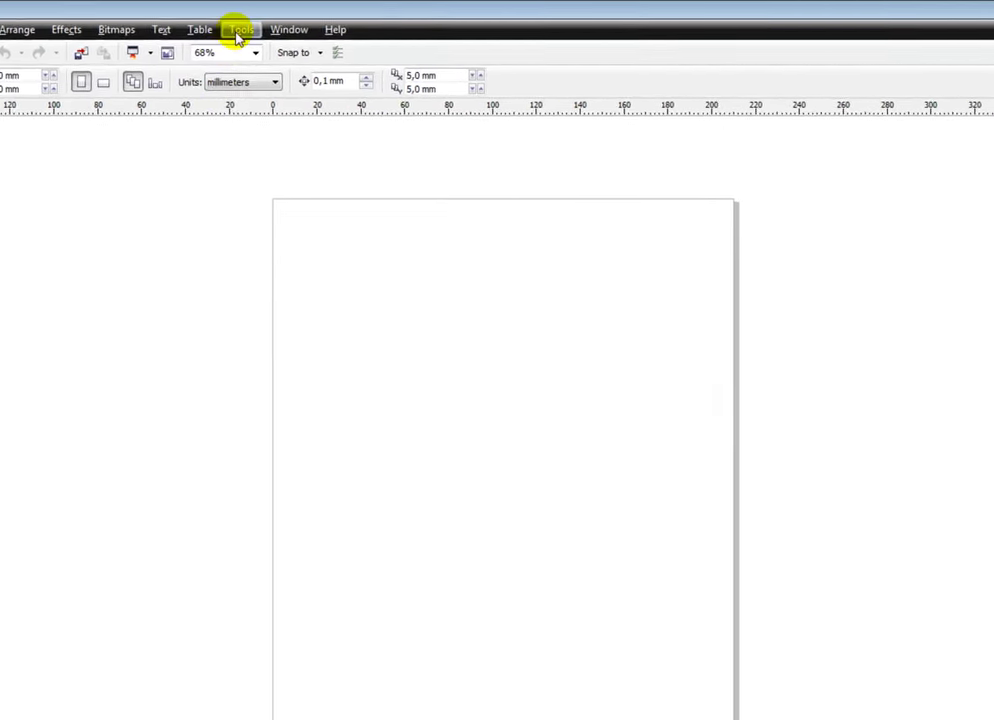
- Open the Options dialog at Tools > Customization > Commands
click(263, 28)
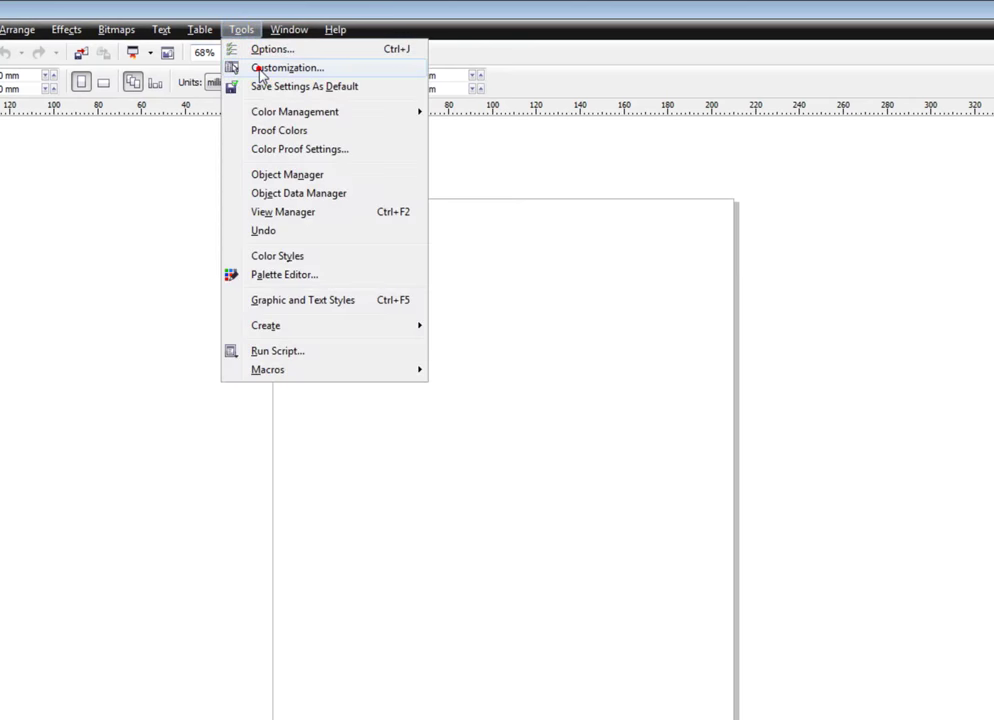
click(253, 67)
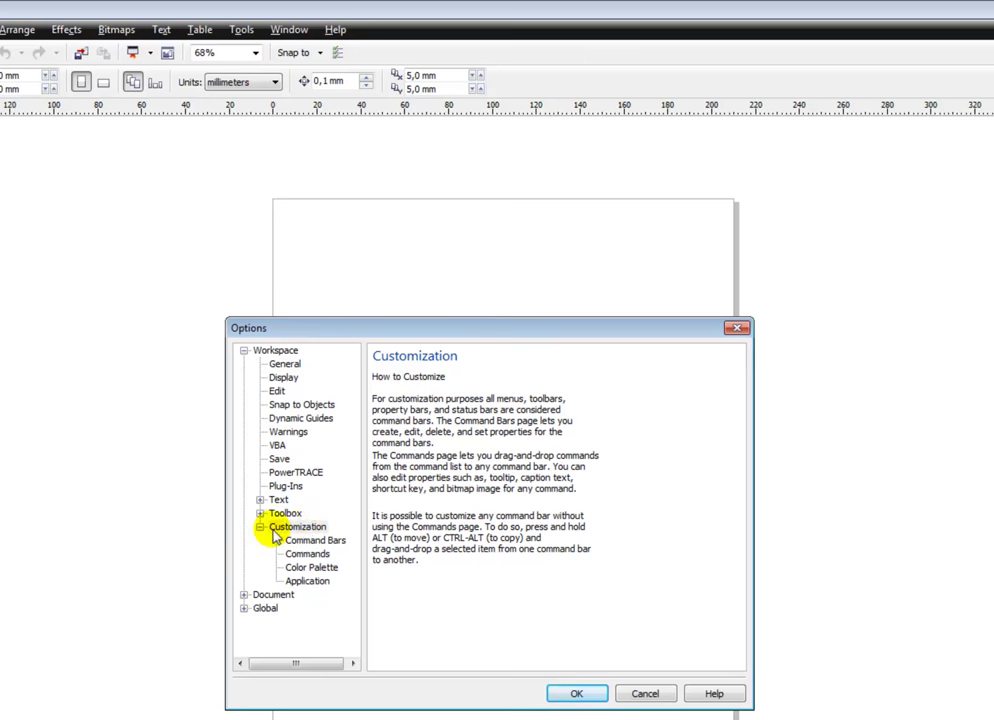
click(307, 554)
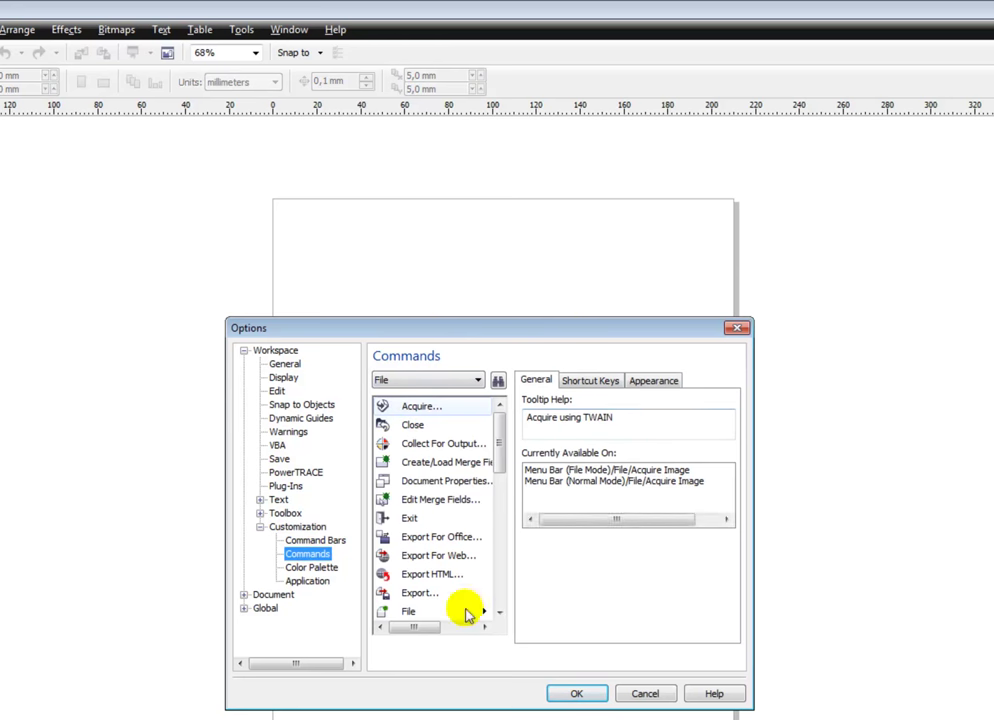
- Show the shortcut keys for Arrange > Align and Distribute, currently Ctrl+A
click(600, 384)
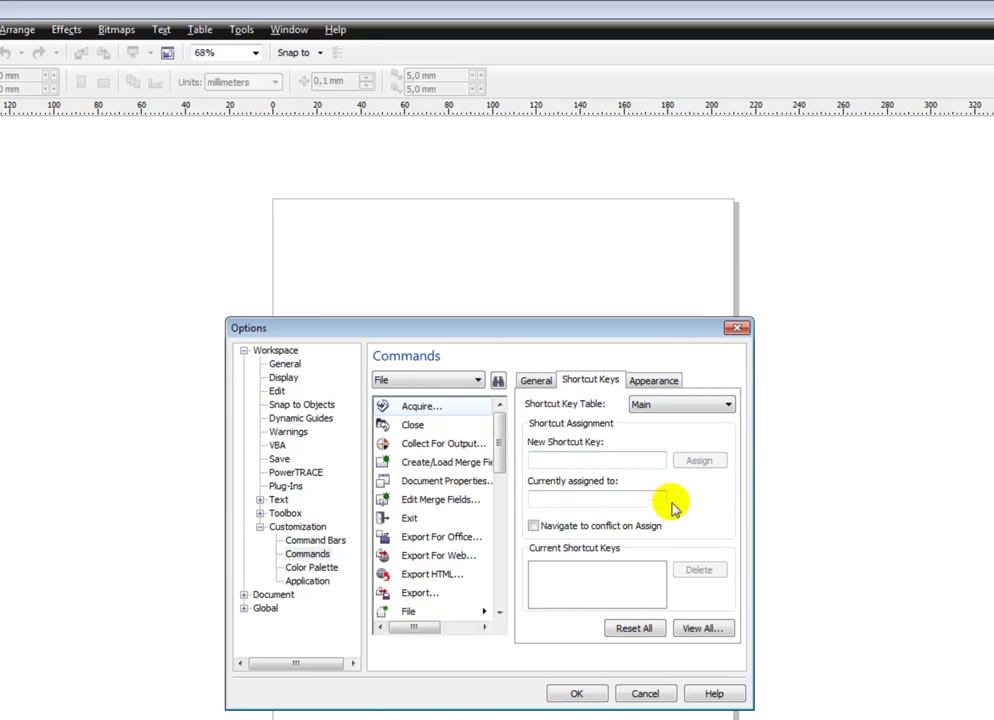
click(455, 380)
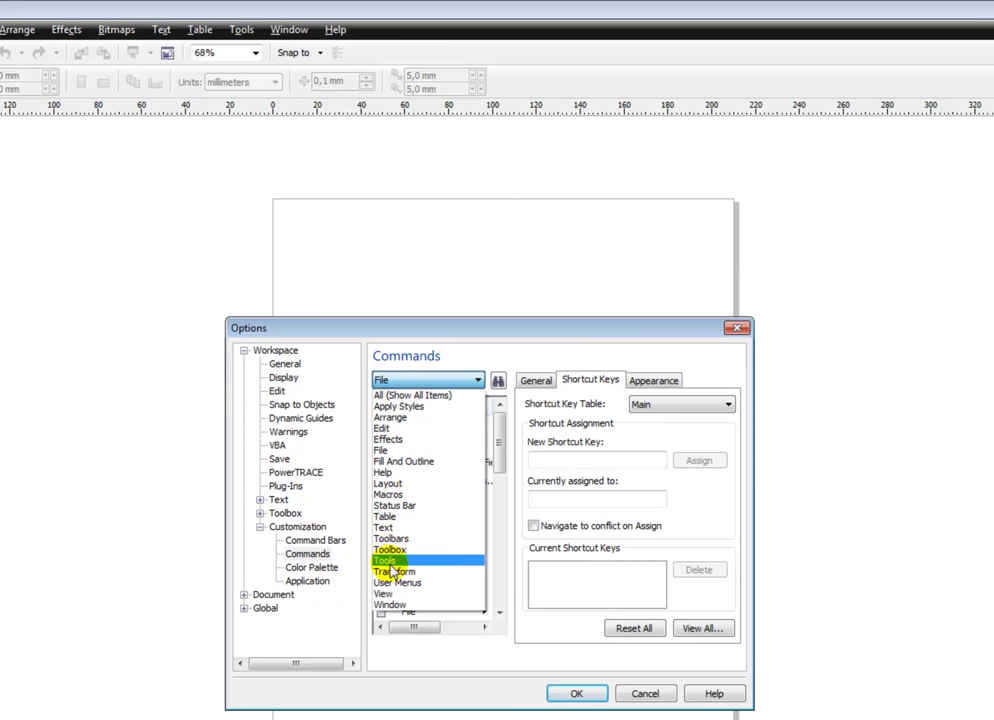
click(392, 417)
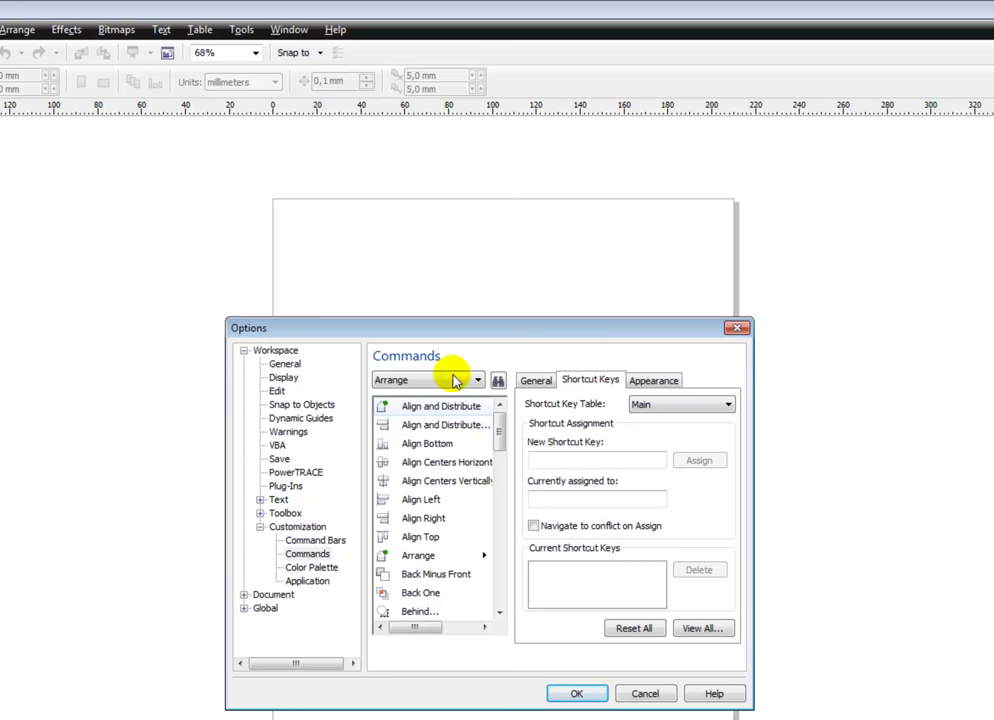
click(425, 426)
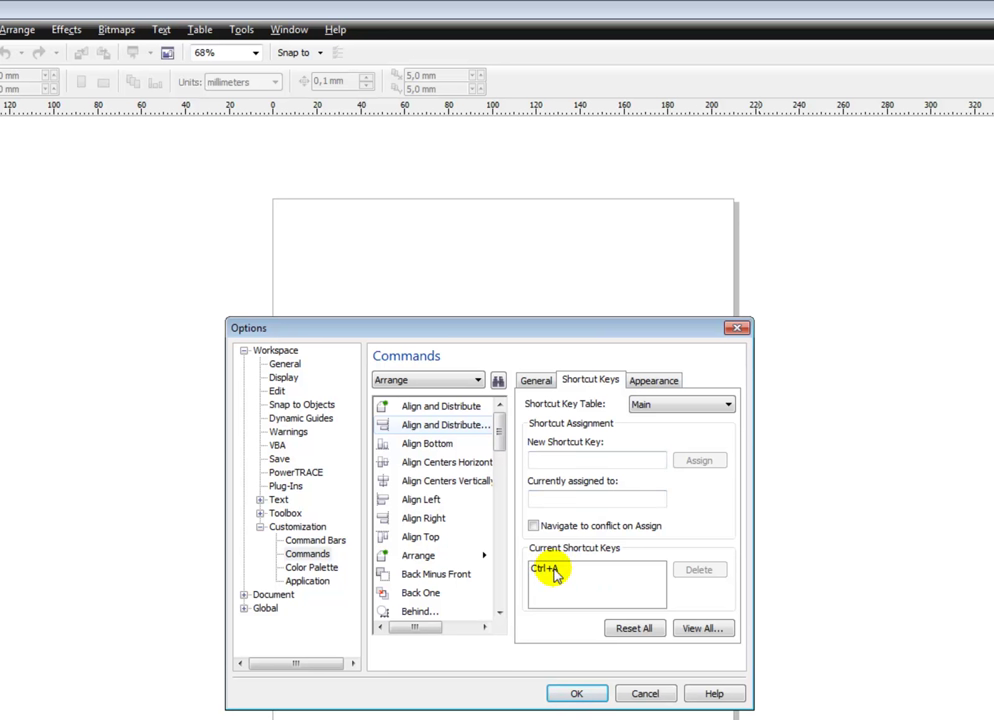
- Delete Align and Distribute's Ctrl+A shortcut and close Options with OK
click(554, 571)
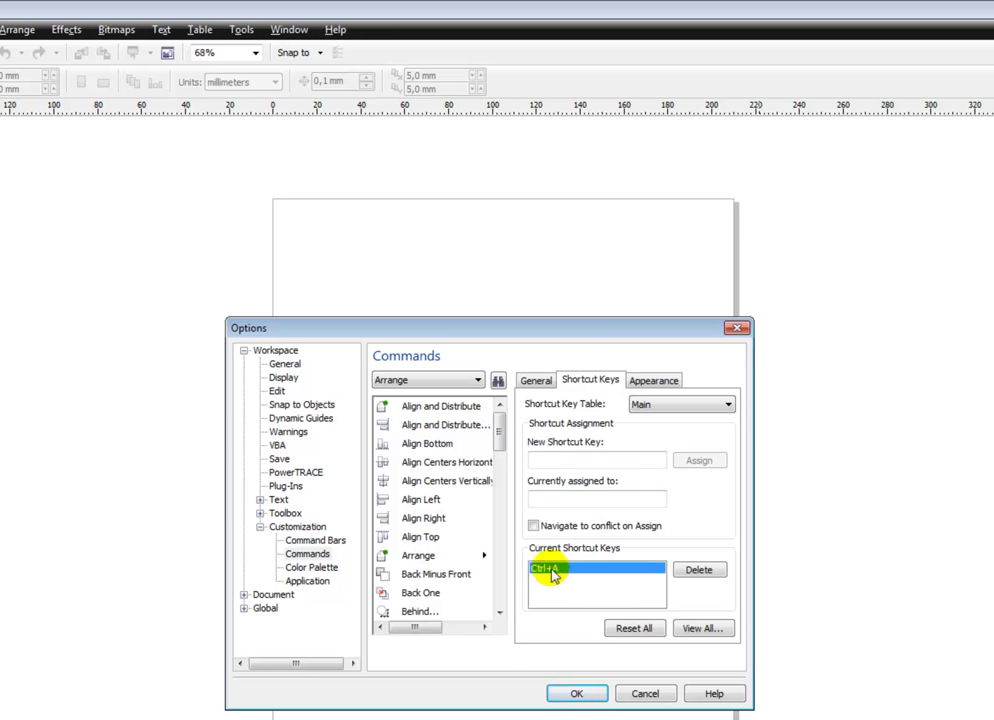
click(700, 574)
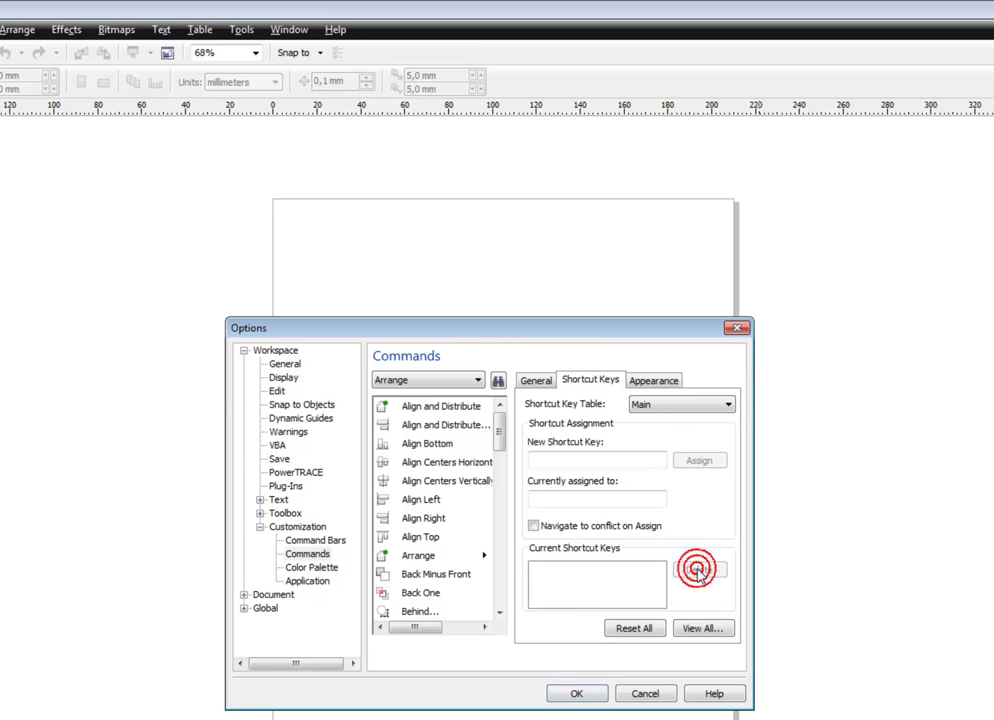
click(580, 694)
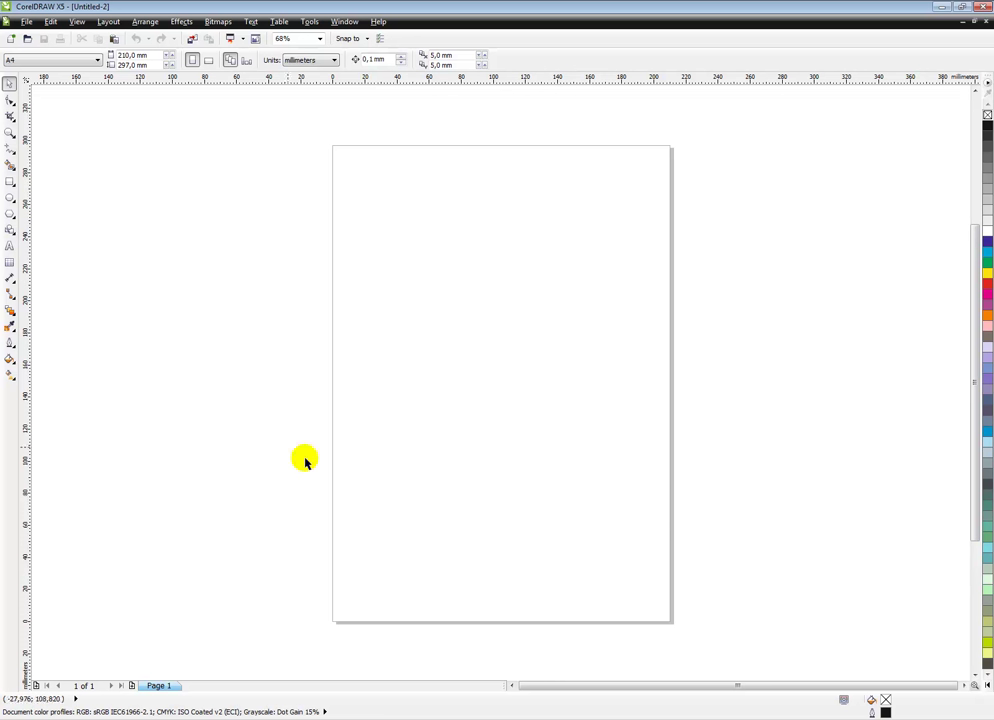
- Draw a rectangle in the upper left of the page with an ellipse to its right
click(11, 183)
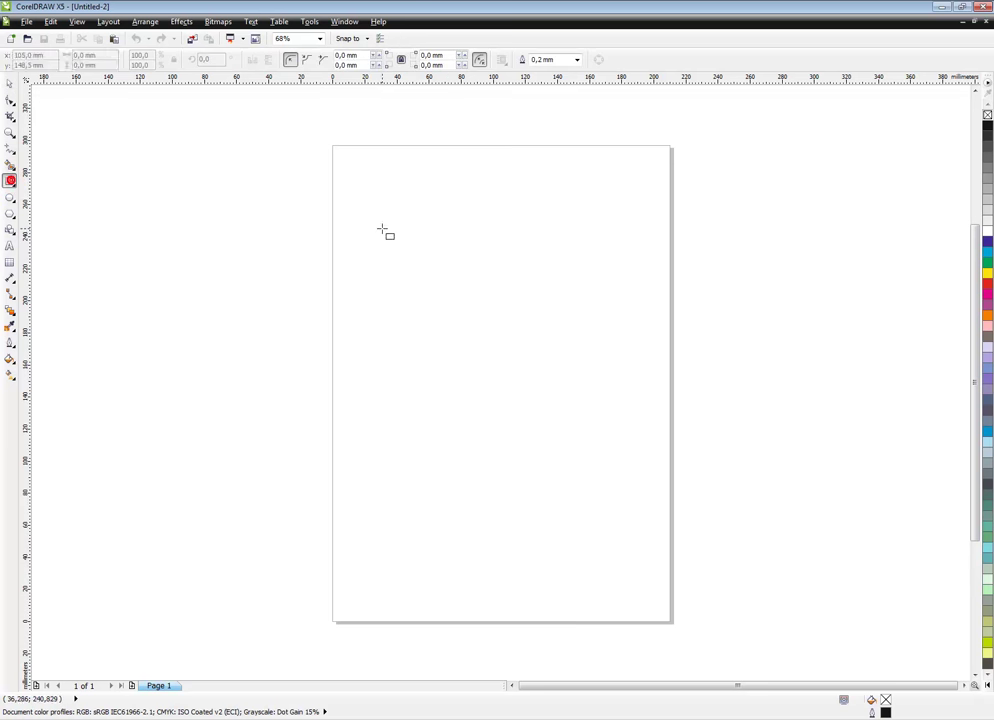
drag(380, 229, 456, 318)
click(10, 198)
drag(488, 257, 559, 312)
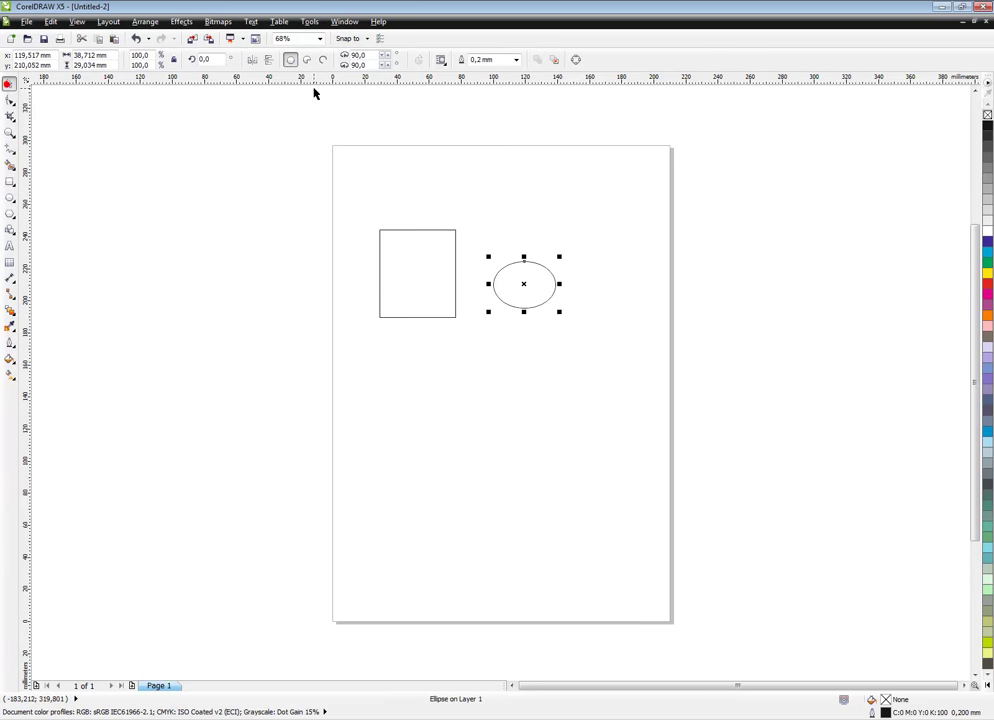
- Marquee-select both shapes and deselect them several times, including trying Ctrl+A
key(space)
click(648, 240)
drag(739, 169, 308, 397)
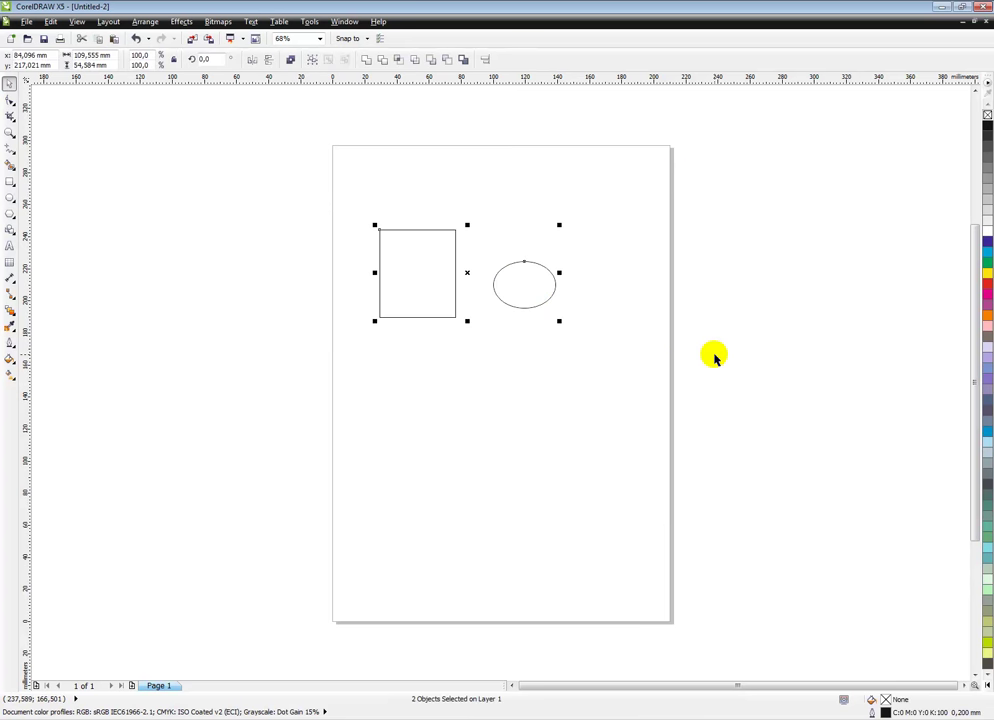
click(740, 337)
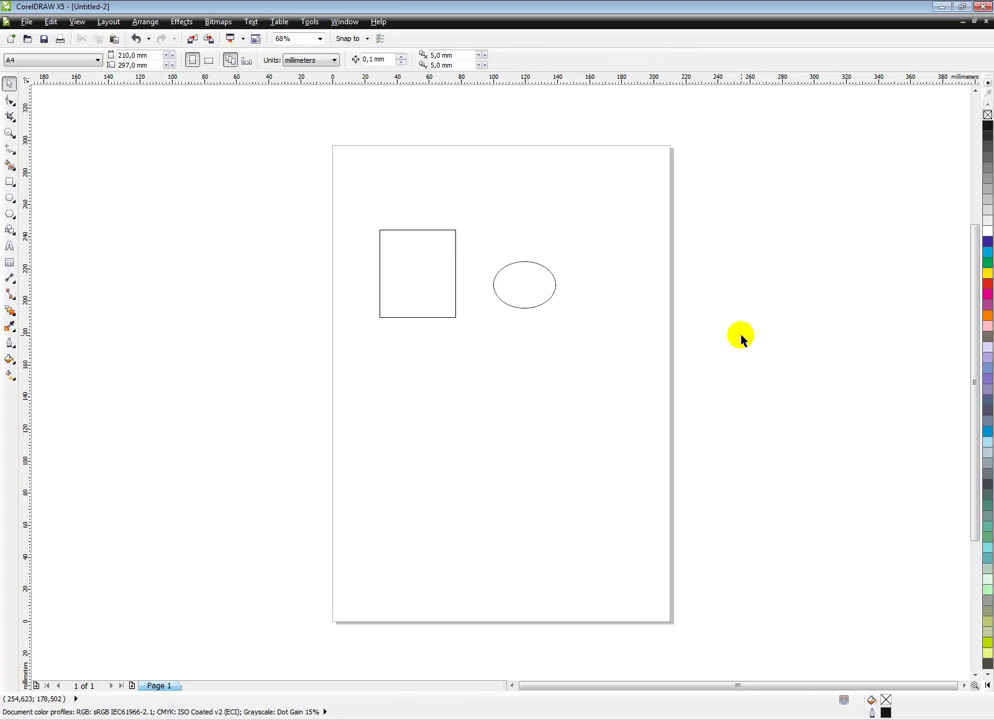
key(ctrl+a)
click(819, 293)
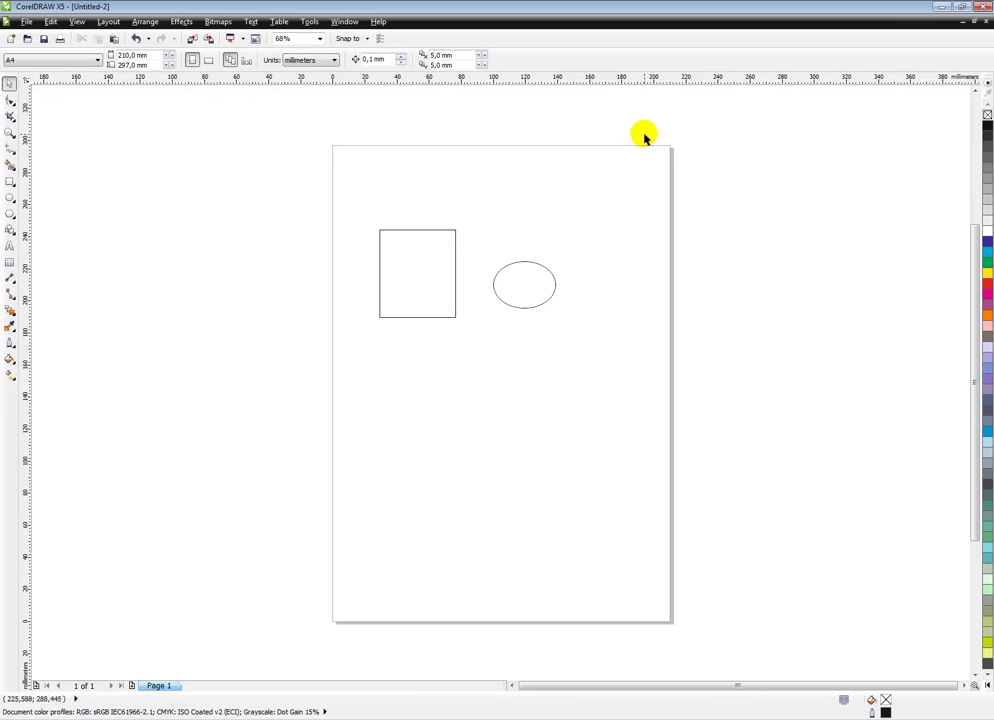
drag(743, 158, 388, 358)
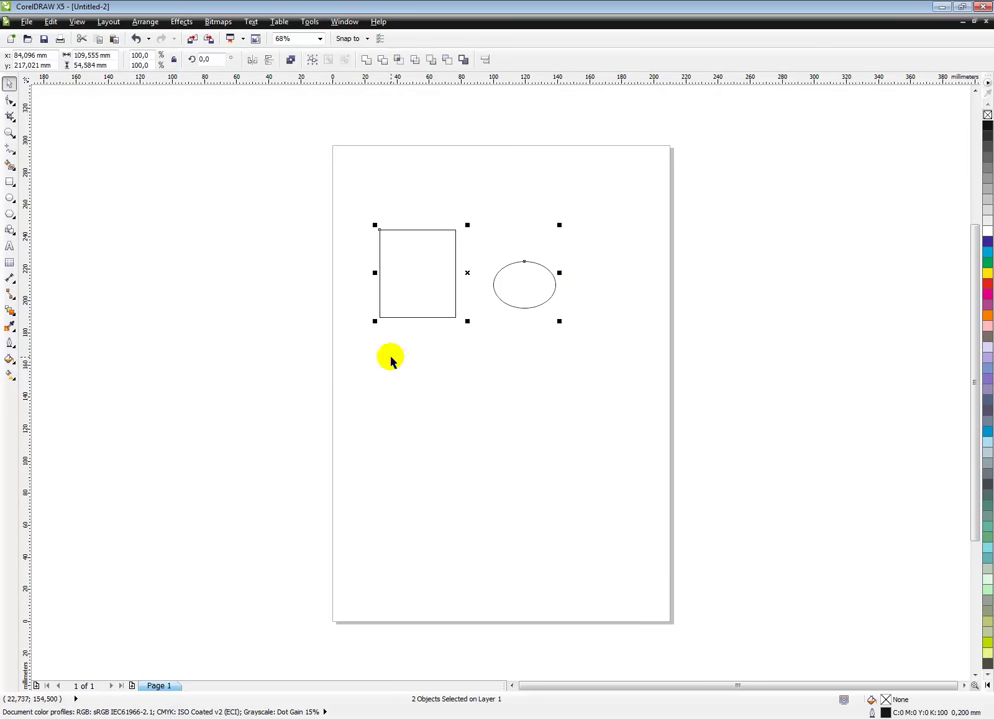
click(760, 264)
mouse_move(760, 118)
mouse_down()
mouse_move(445, 313)
mouse_move(370, 330)
mouse_up()
click(300, 126)
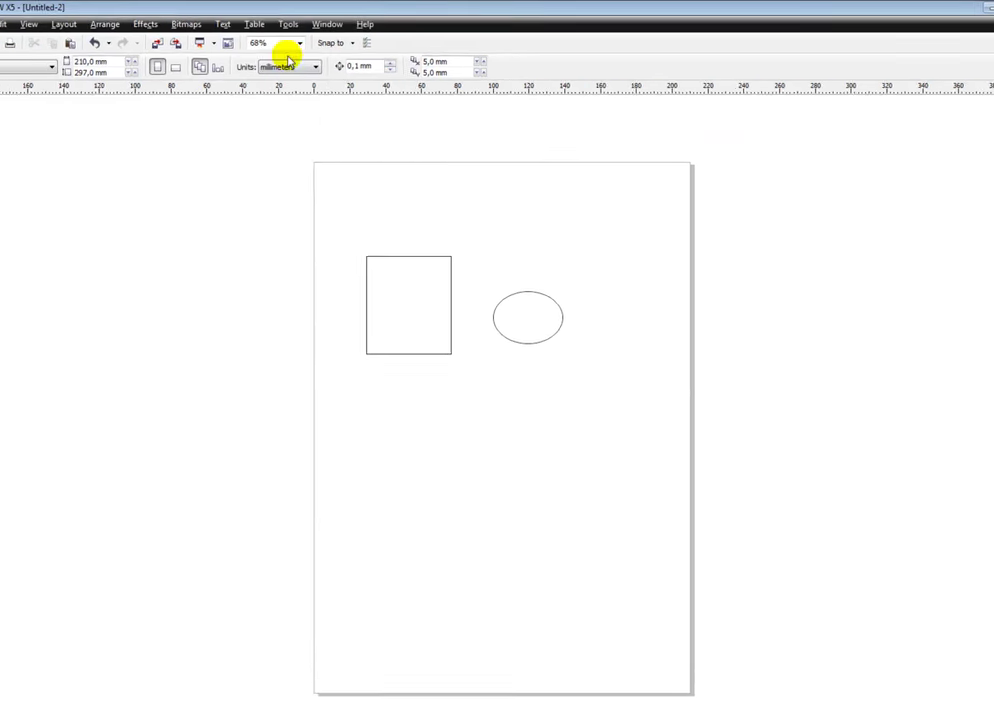
- Return to the Customization > Commands Shortcut Keys settings with the category list open
click(243, 30)
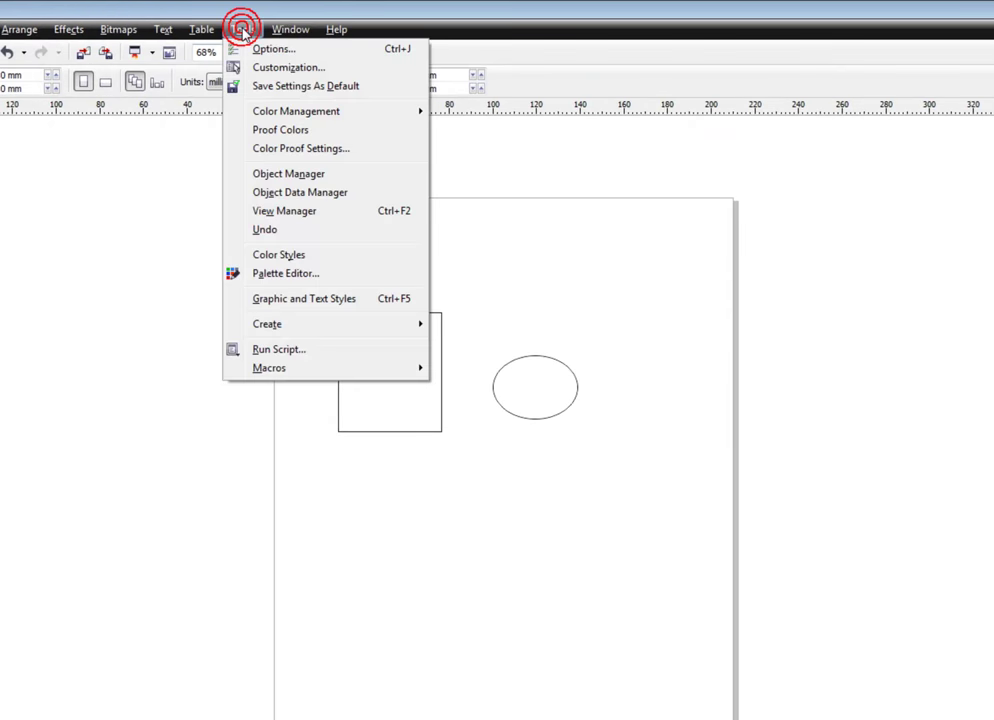
click(285, 67)
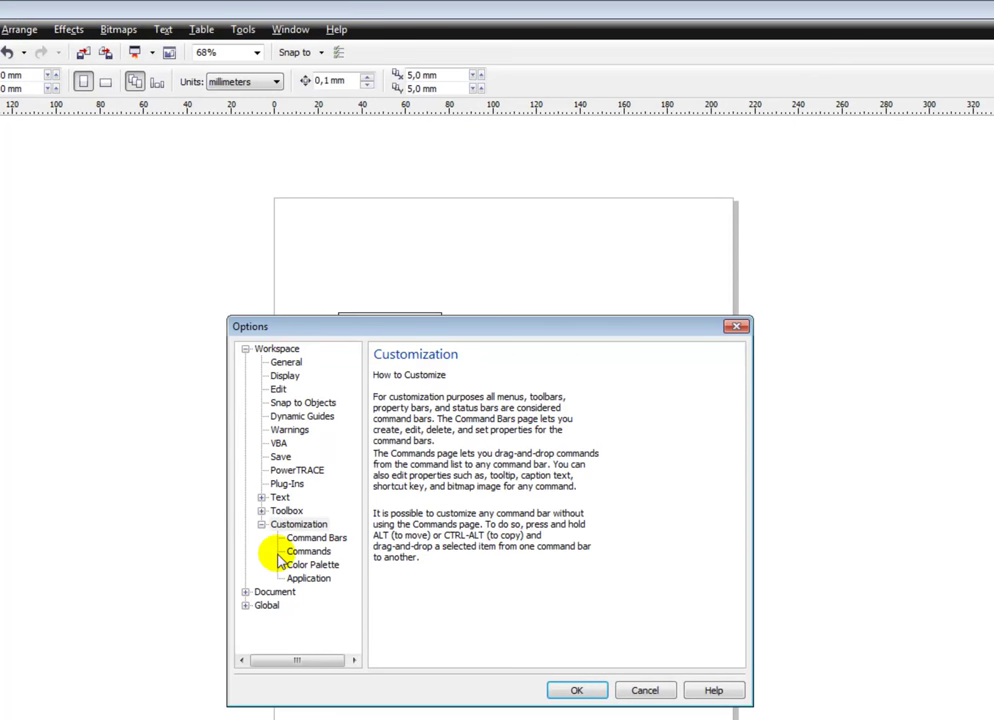
click(309, 553)
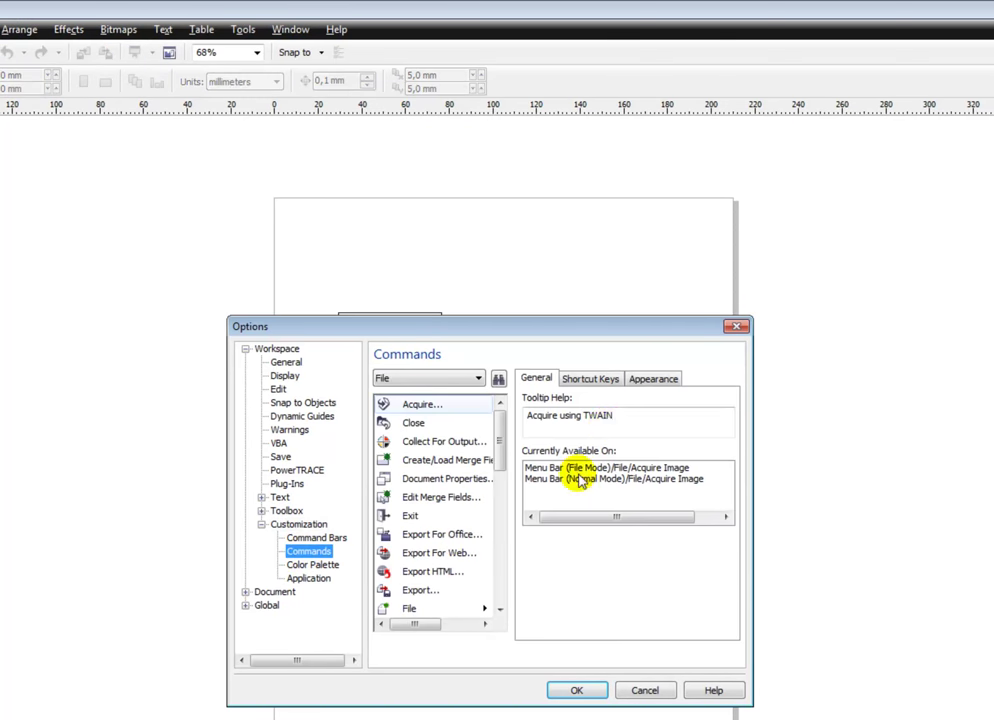
click(590, 378)
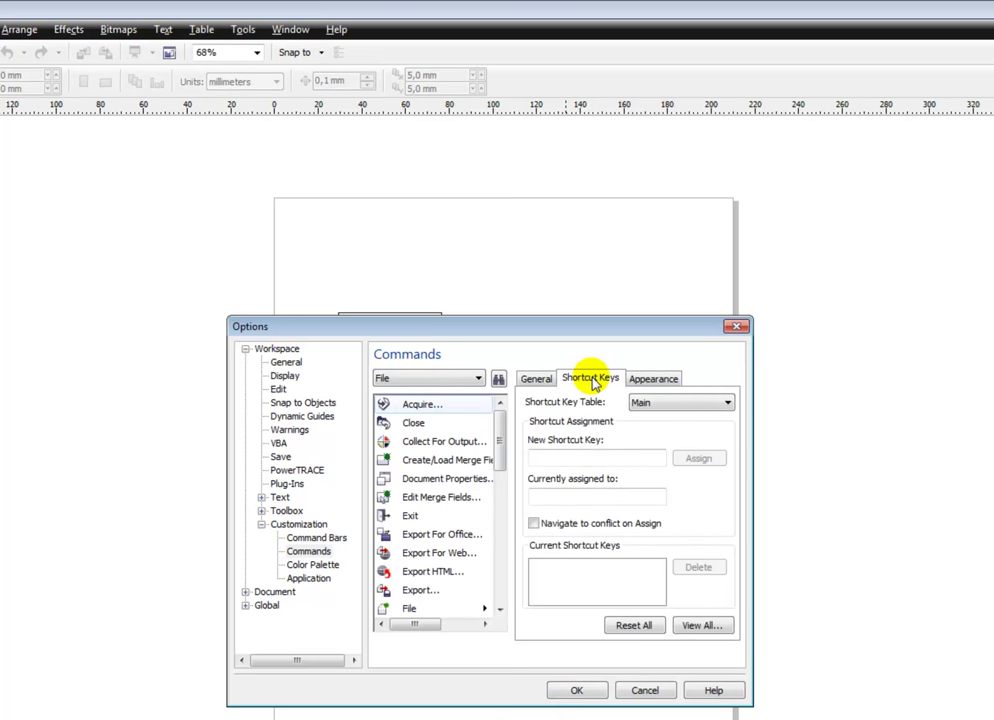
click(480, 378)
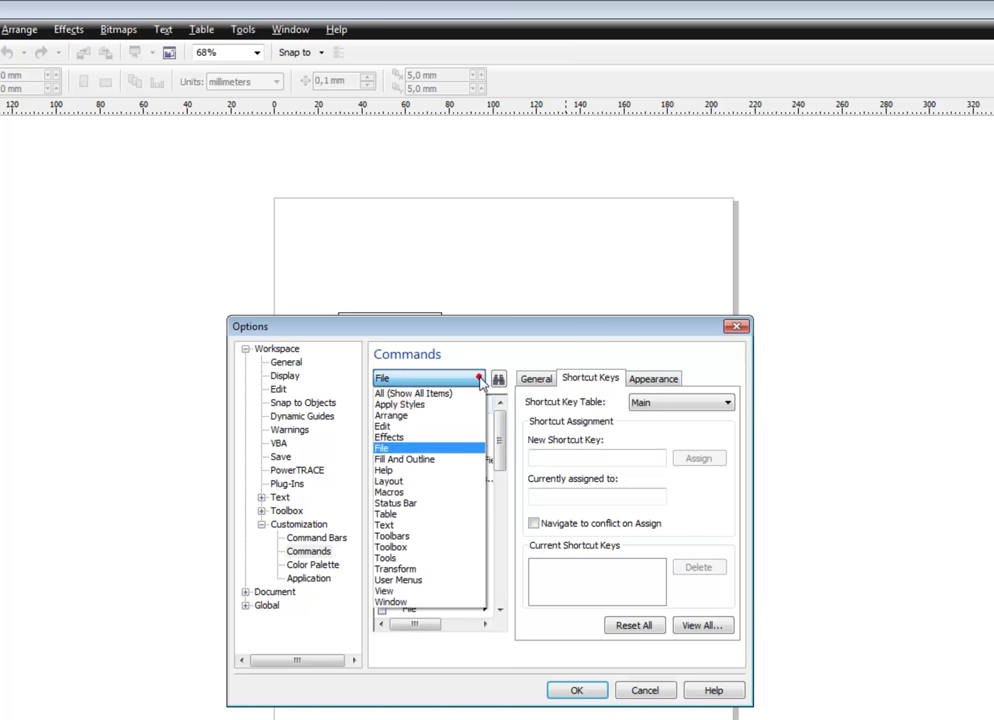
- Assign Ctrl+A to Arrange > Align and Distribute and confirm with OK
click(410, 415)
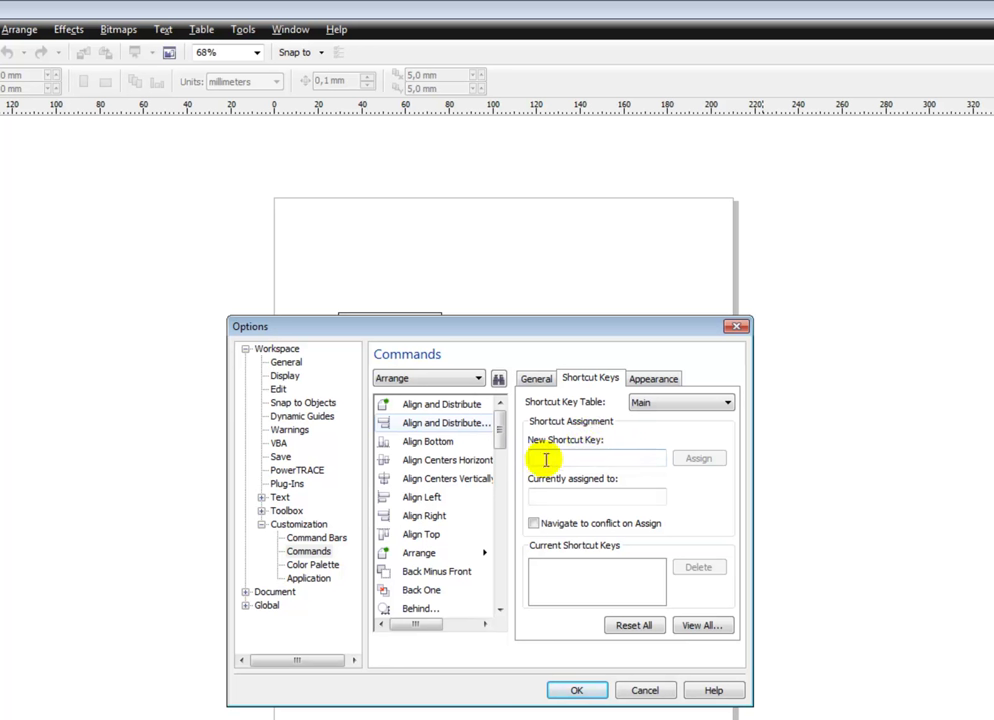
click(546, 460)
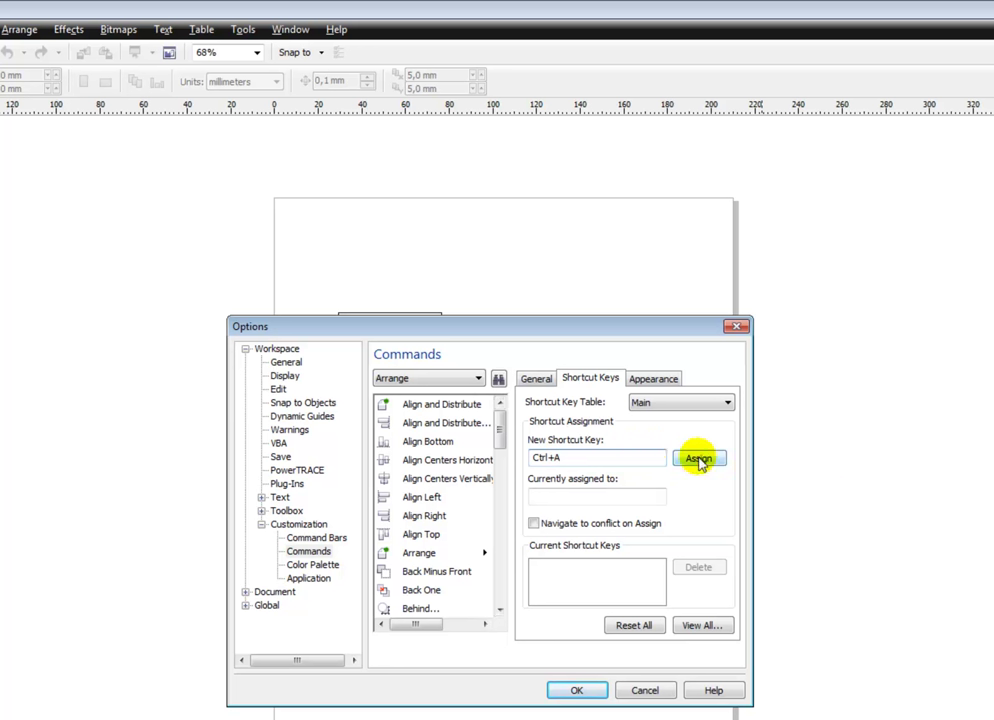
click(699, 459)
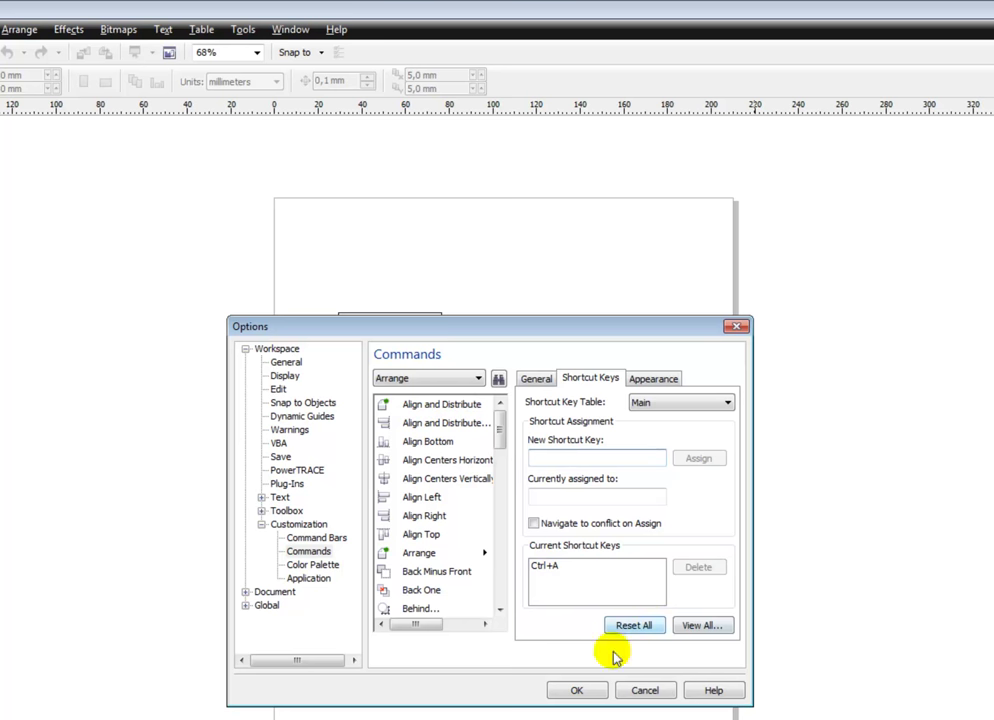
click(578, 690)
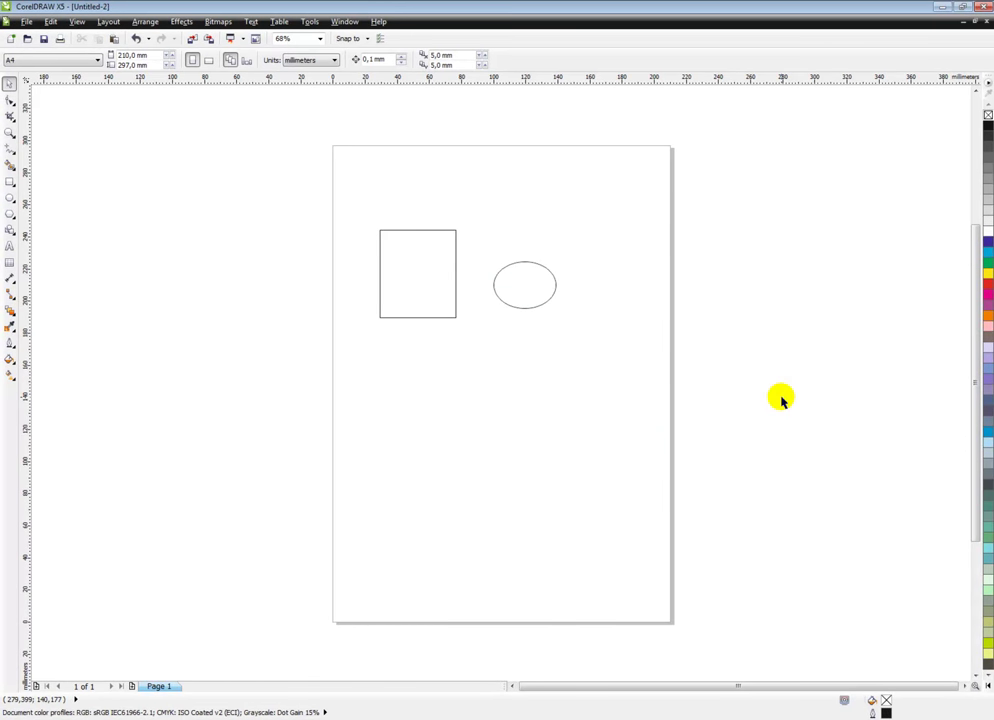
- Open the Align and Distribute panel, move it aside, and select both shapes
key(ctrl+shift+a)
mouse_move(490, 305)
mouse_down()
mouse_move(795, 322)
mouse_move(799, 298)
mouse_up()
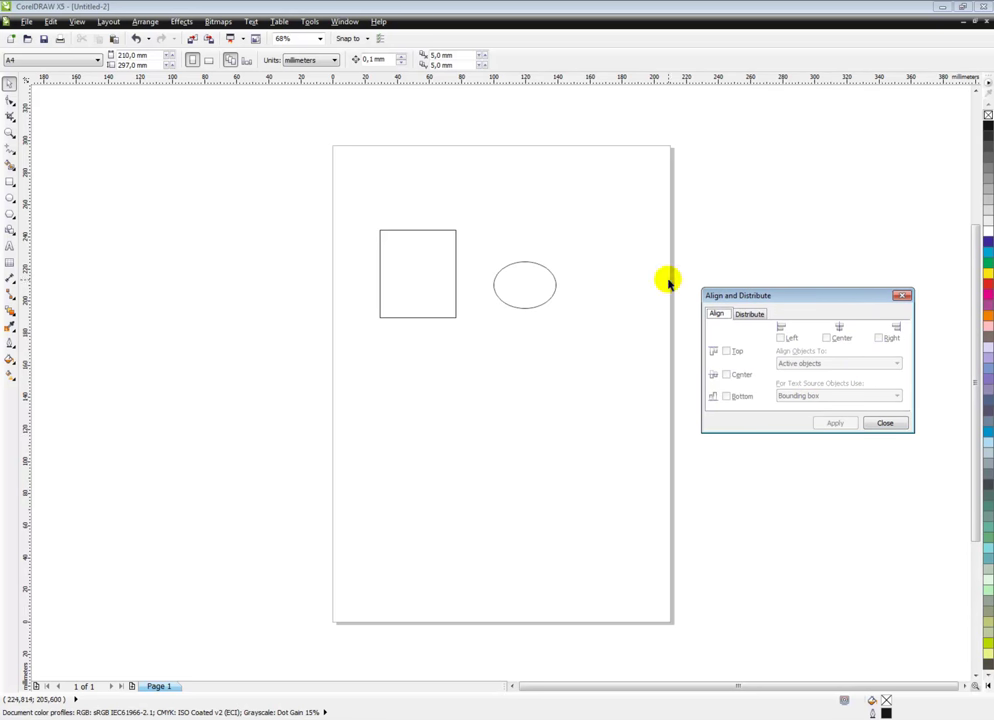
click(600, 260)
drag(622, 190, 300, 419)
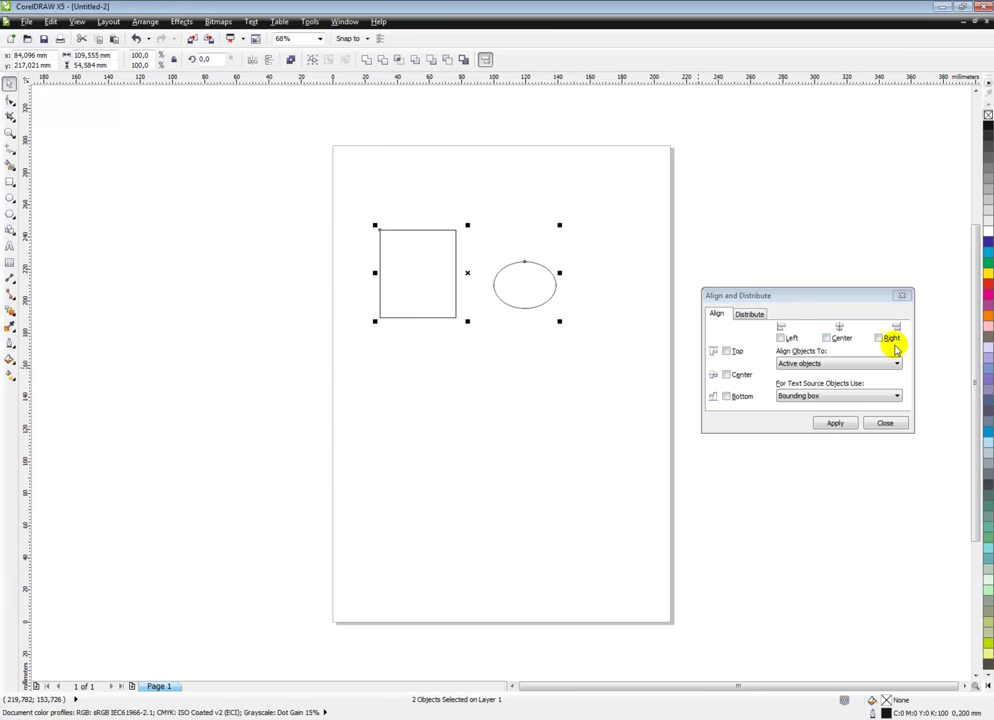
- Apply Right and Center alignment to the ellipse and rectangle, then close the panel
click(878, 339)
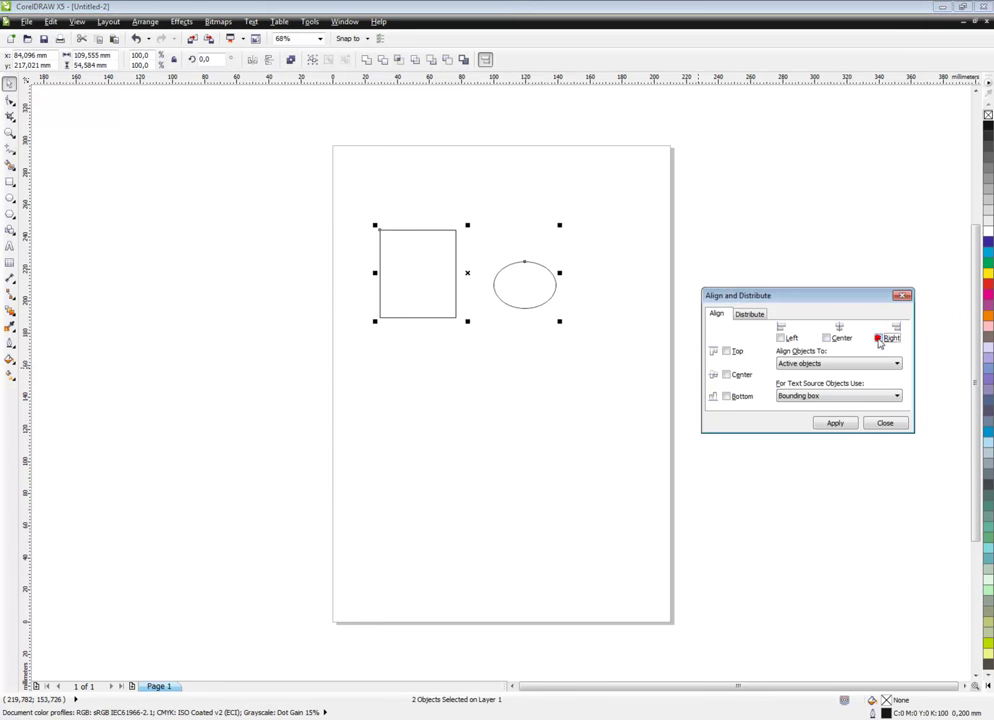
click(835, 424)
click(753, 213)
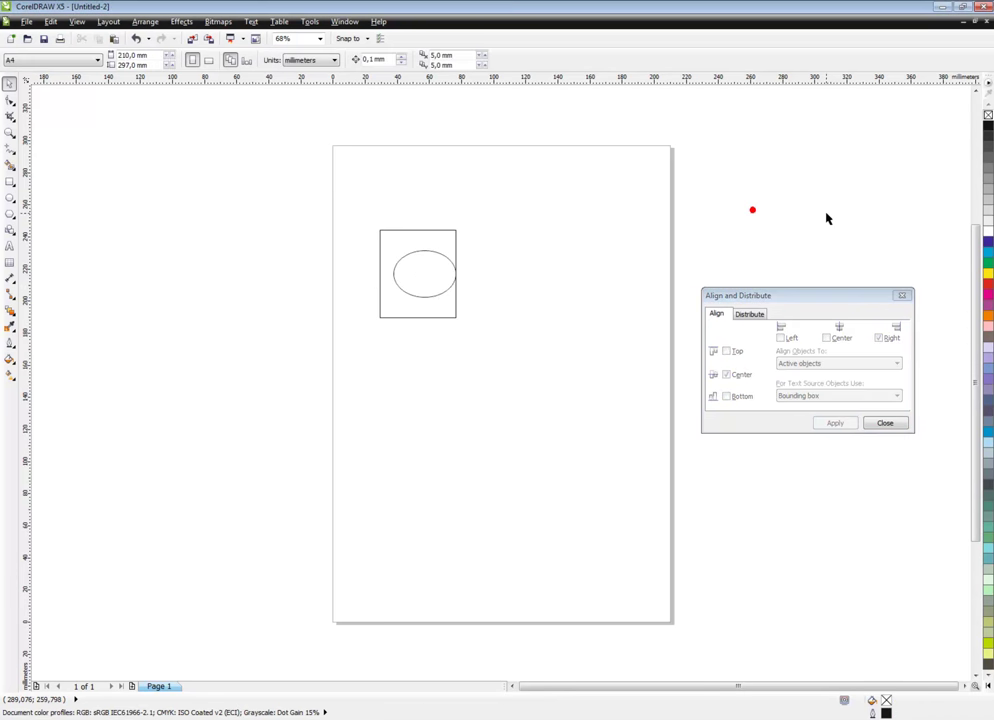
mouse_move(794, 292)
mouse_down()
mouse_move(803, 277)
mouse_move(788, 187)
mouse_up()
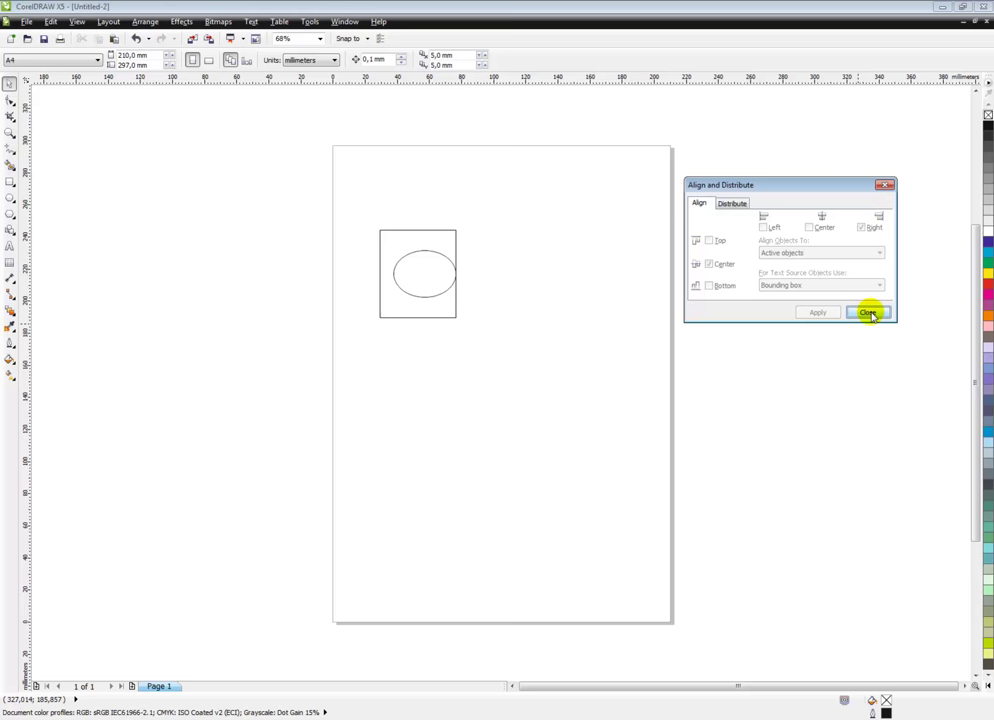
click(868, 313)
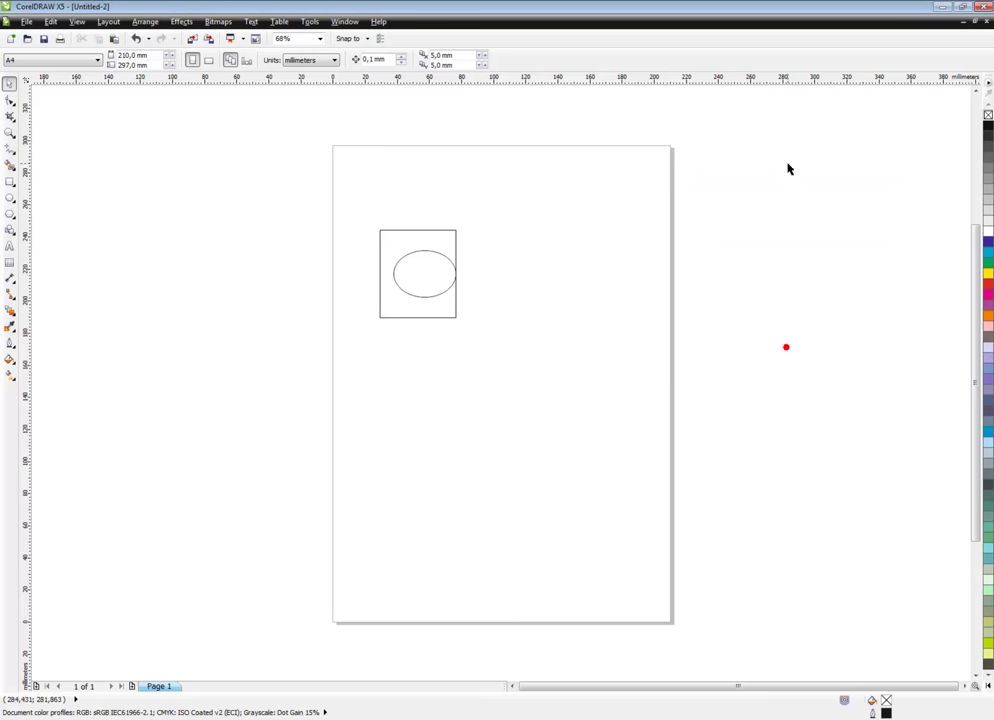
- Drag the rectangle and ellipse together toward the page centre, then reselect and deselect them
drag(766, 124, 220, 468)
drag(415, 282, 499, 319)
click(758, 357)
drag(785, 208, 308, 470)
drag(778, 207, 229, 499)
click(746, 352)
drag(832, 228, 277, 445)
click(762, 352)
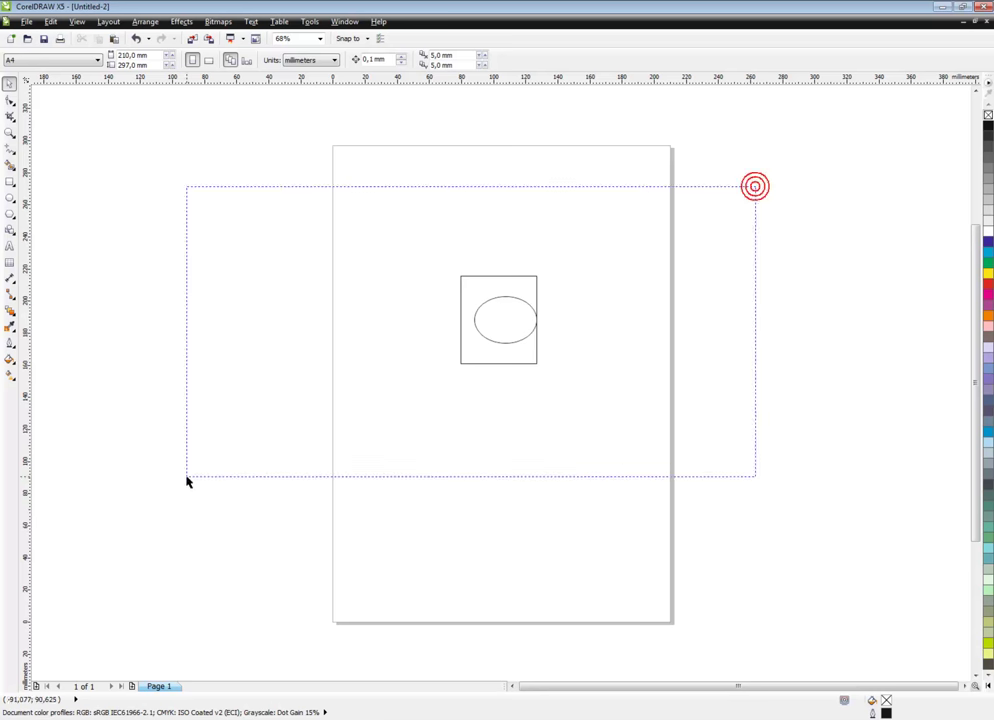
drag(754, 193, 186, 479)
click(806, 323)
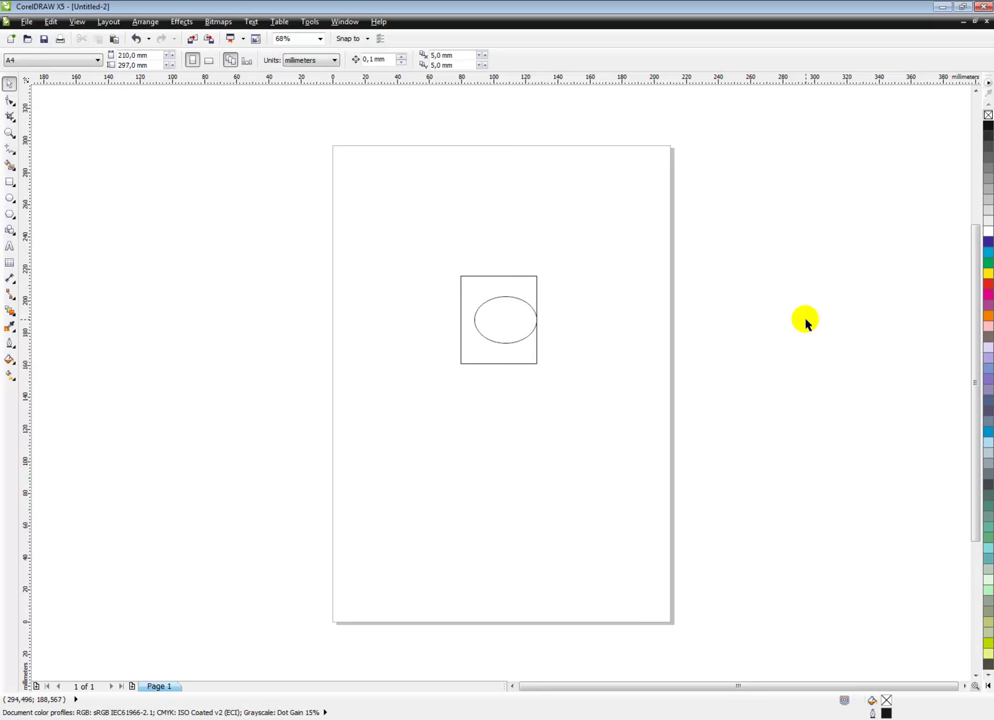
- Reopen the Commands Shortcut Keys settings in Options with the category list open
click(797, 207)
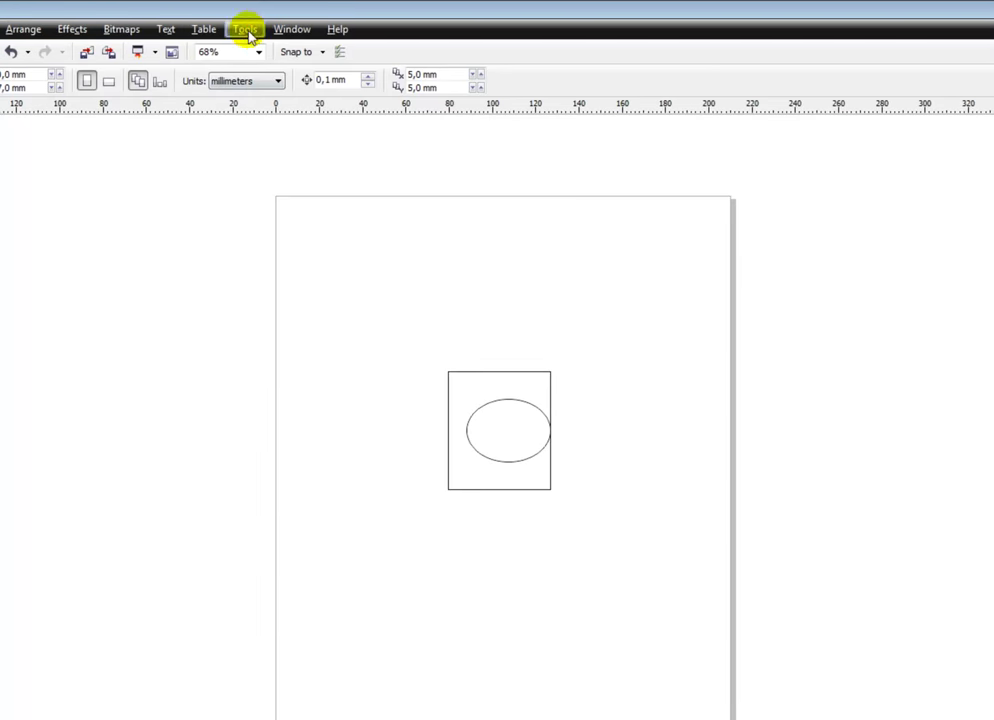
click(246, 30)
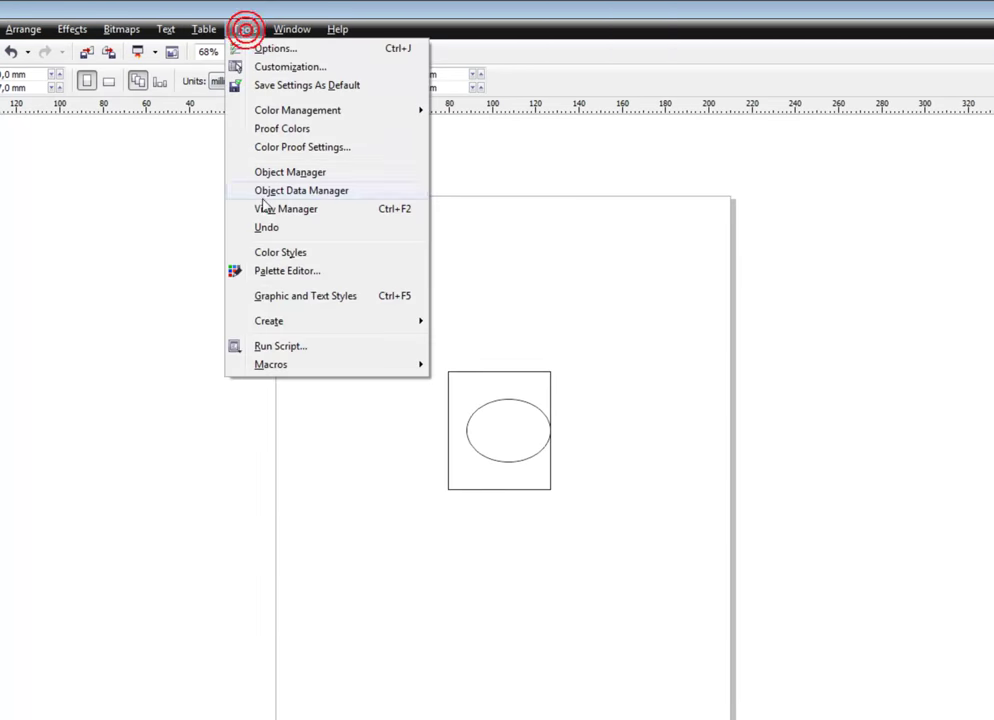
click(281, 67)
click(308, 547)
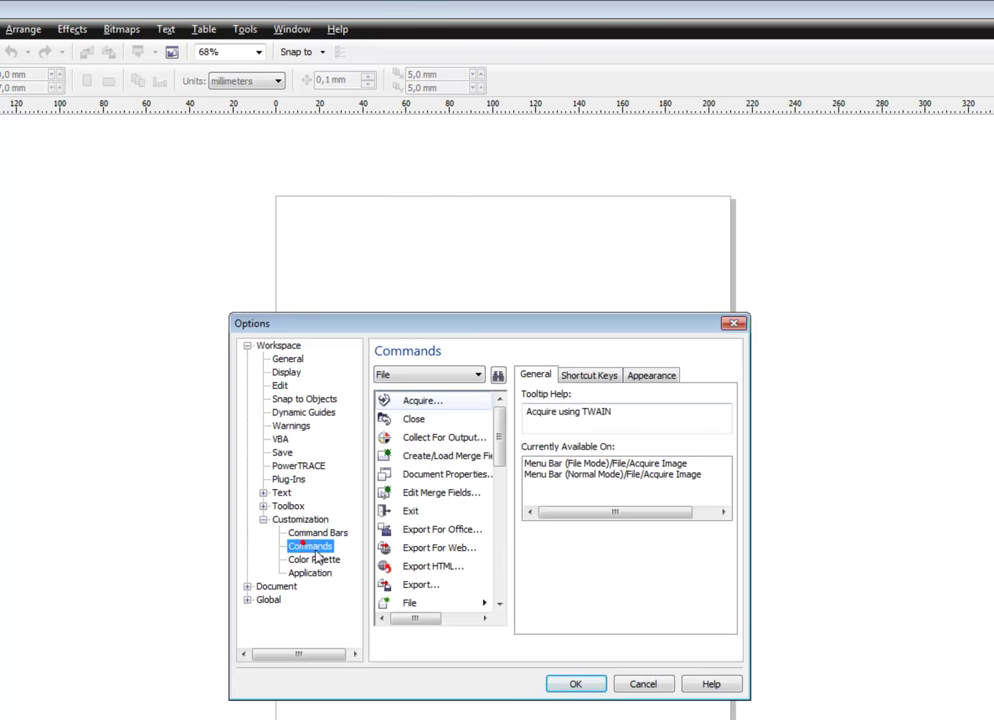
click(589, 375)
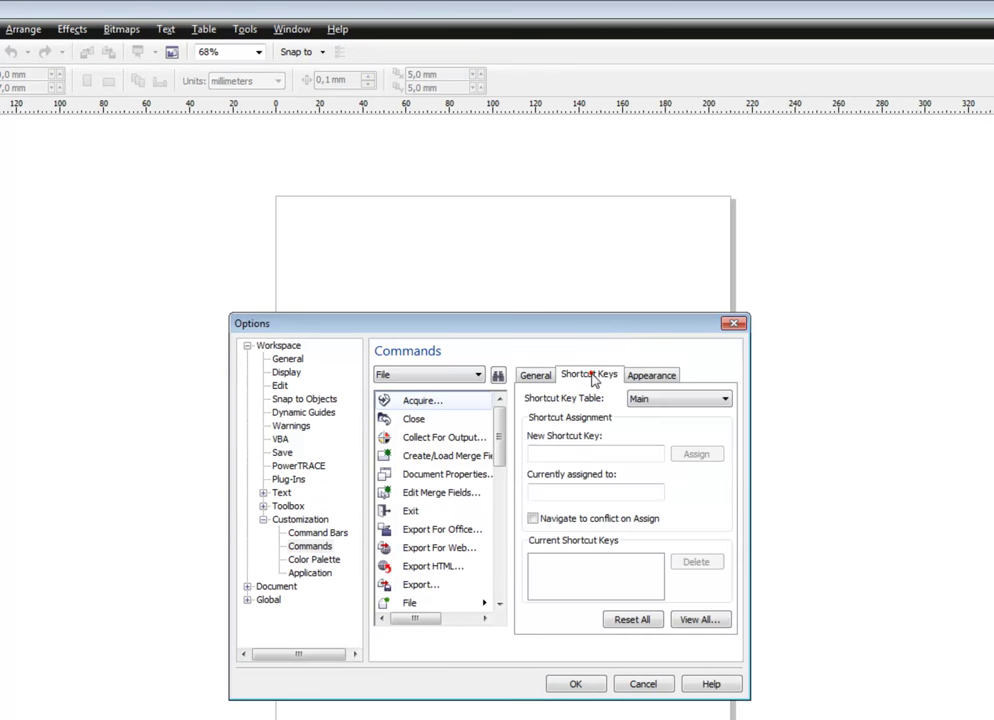
click(480, 376)
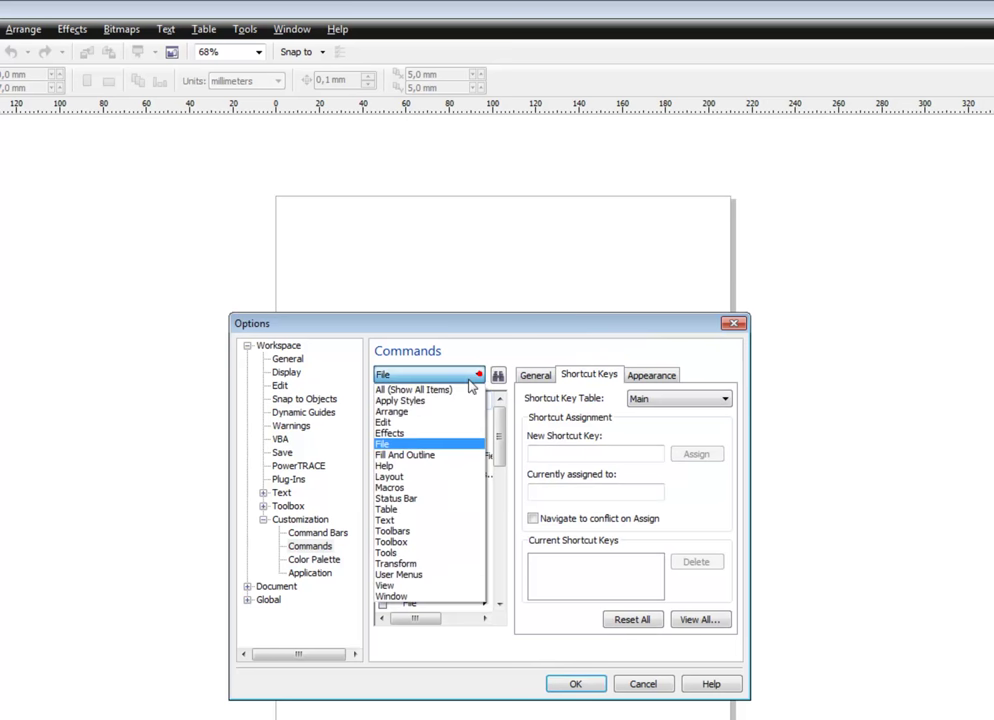
- Browse the Edit category's shortcuts, from Clone through Cusp
click(405, 424)
click(410, 511)
click(414, 529)
click(411, 548)
click(417, 566)
click(420, 584)
click(416, 604)
- Browse the File category's shortcuts, including Export, Exit and merge fields
click(480, 375)
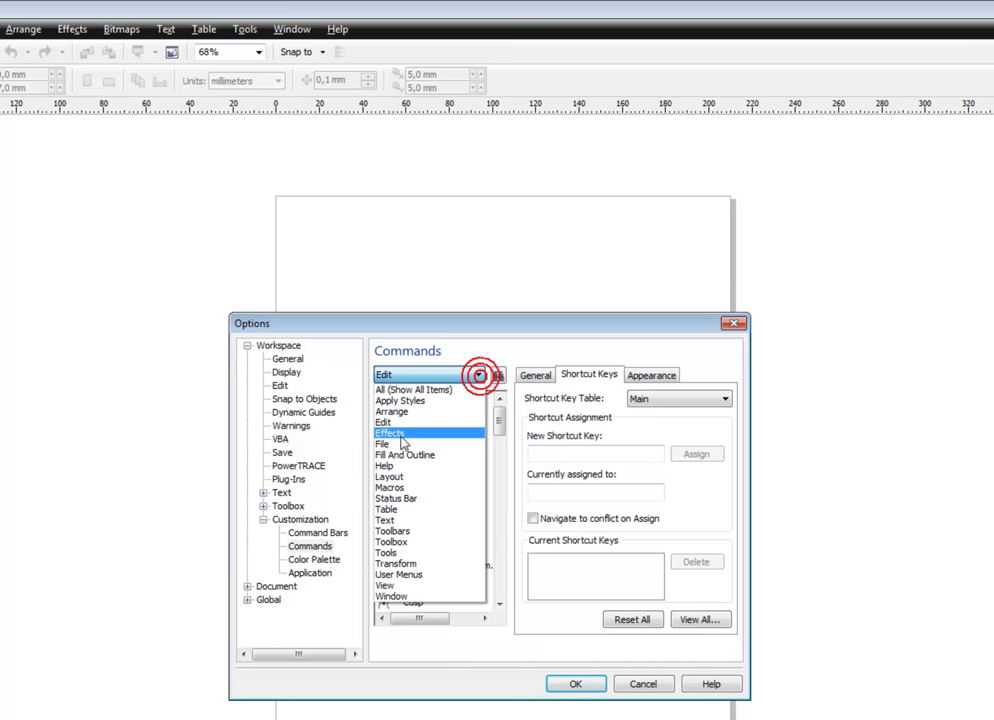
click(410, 443)
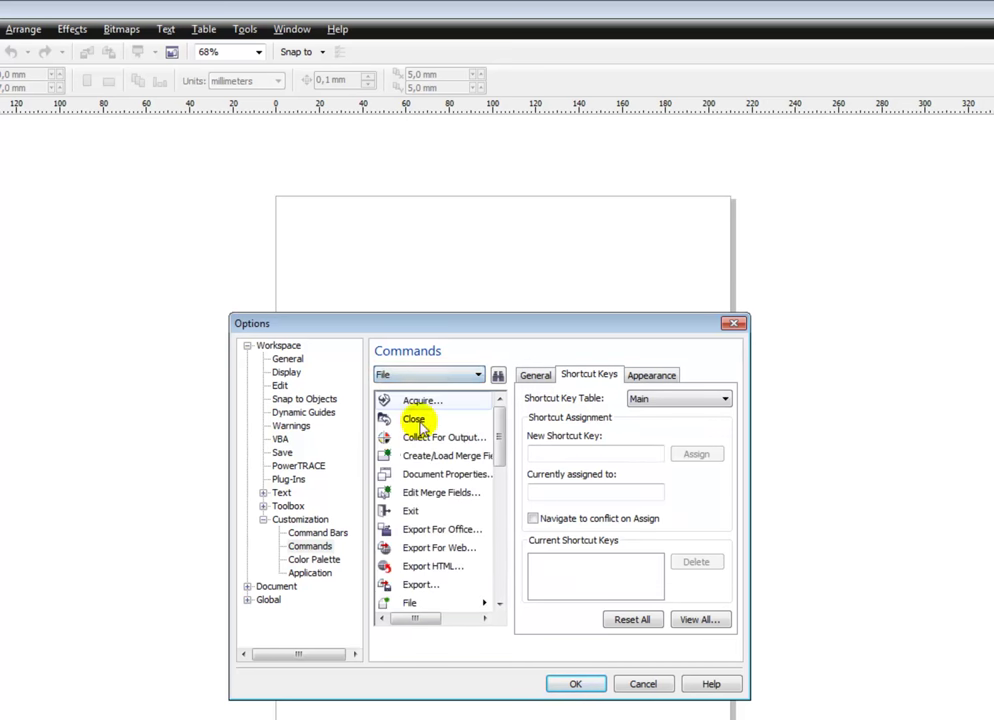
click(416, 587)
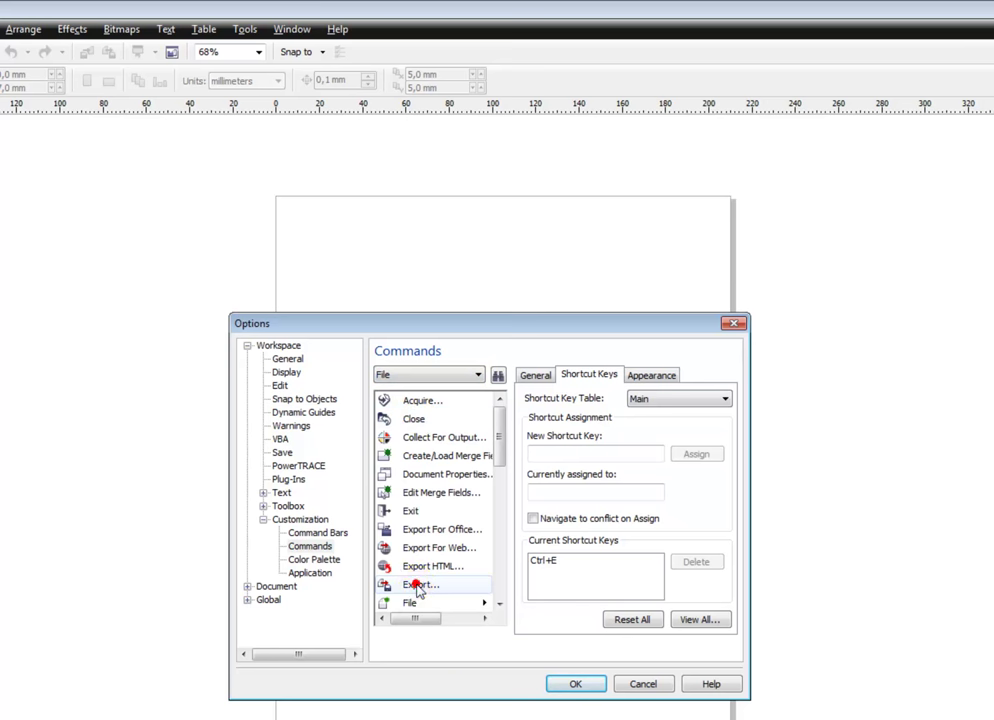
click(406, 513)
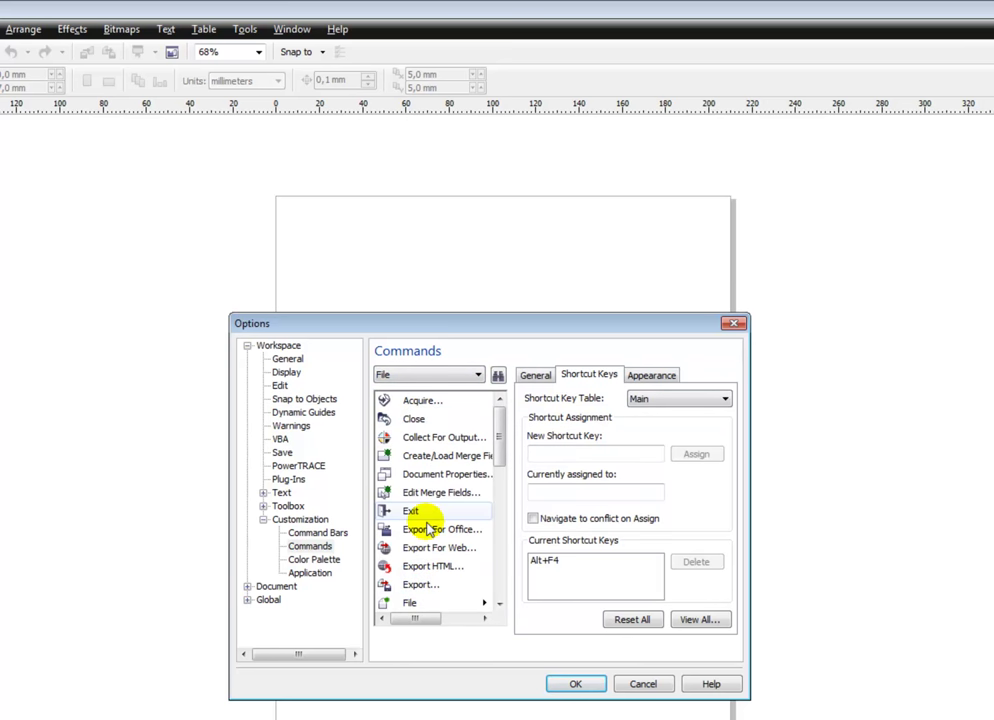
click(430, 455)
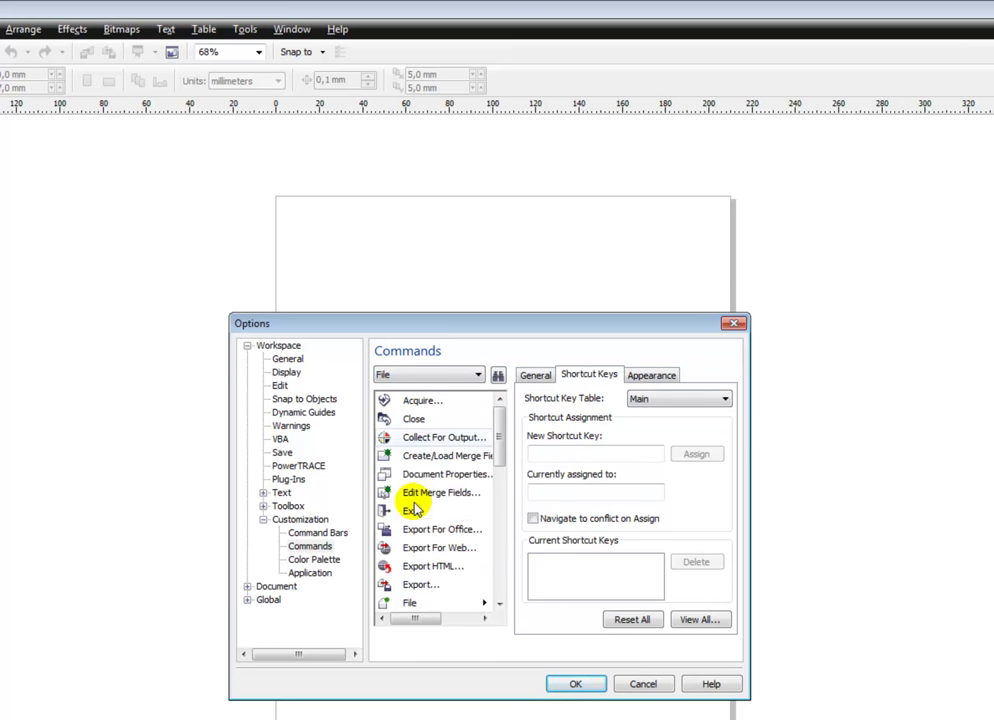
click(418, 602)
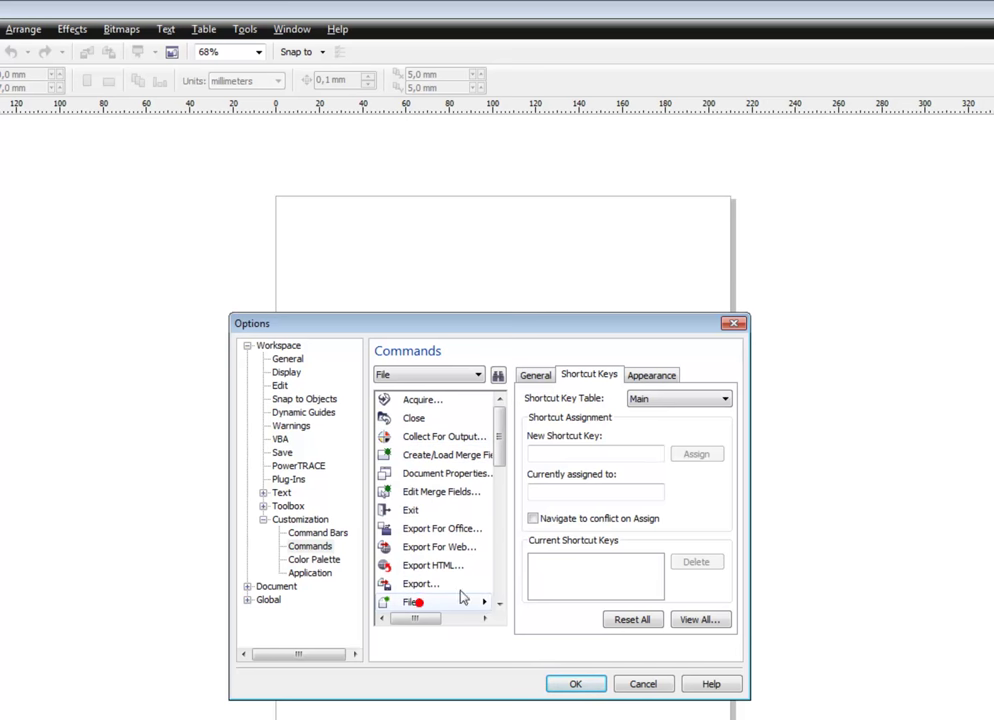
click(480, 375)
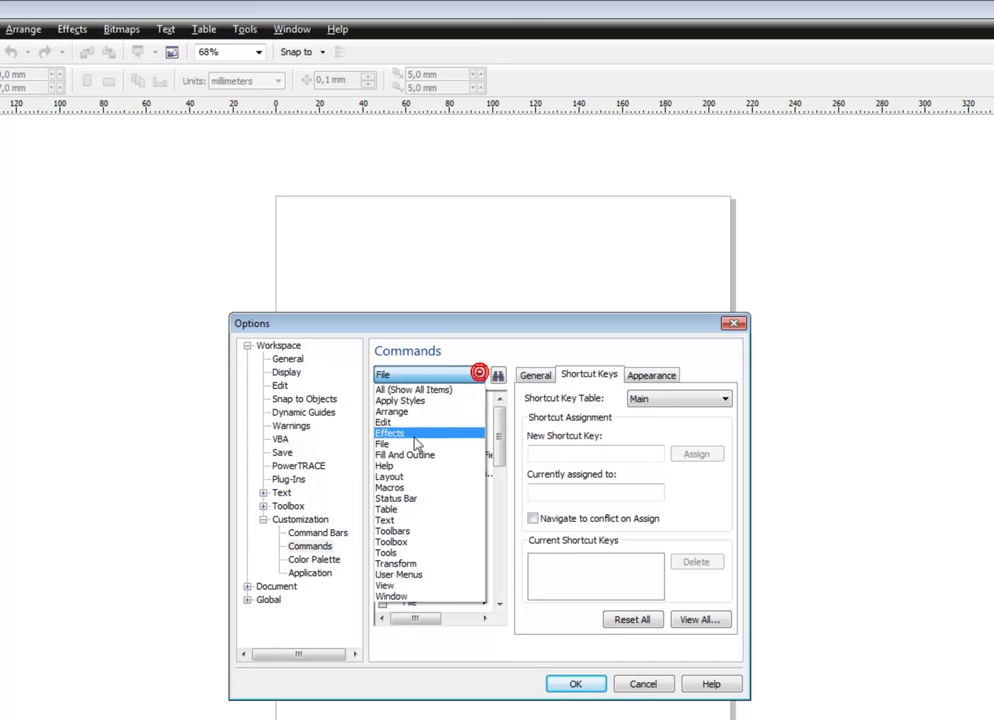
- View the Text category shortcuts for Angle, Center and 1 Line Spacing
click(387, 520)
click(387, 520)
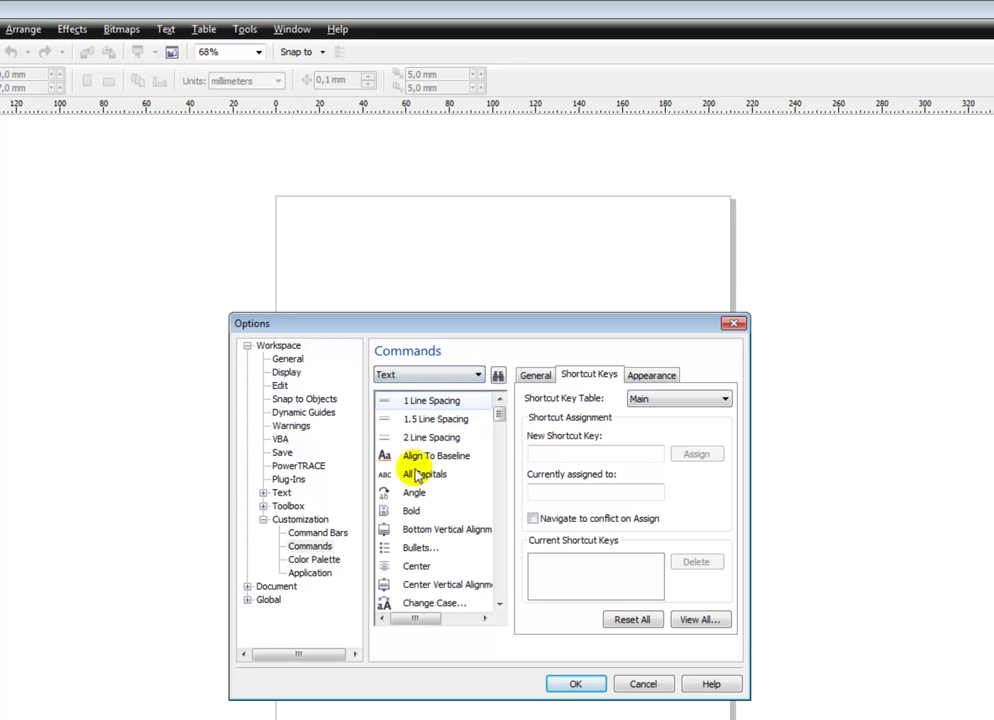
click(415, 494)
click(414, 566)
click(438, 400)
- Switch to the Effects category and view shortcuts for Add New, Bevel and Bevels
click(480, 375)
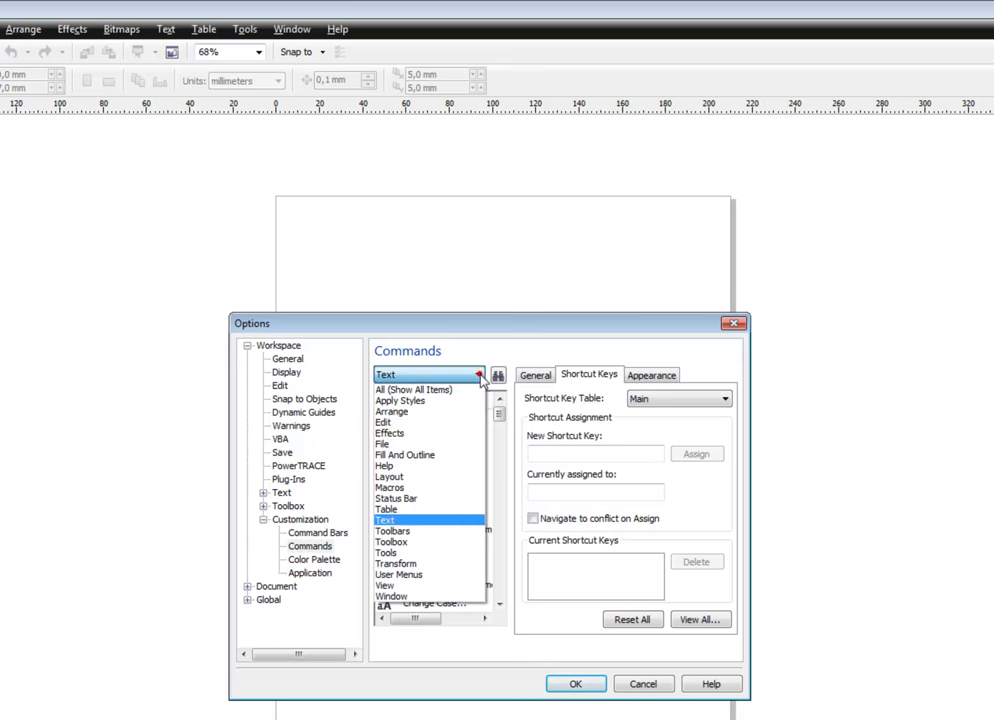
click(392, 436)
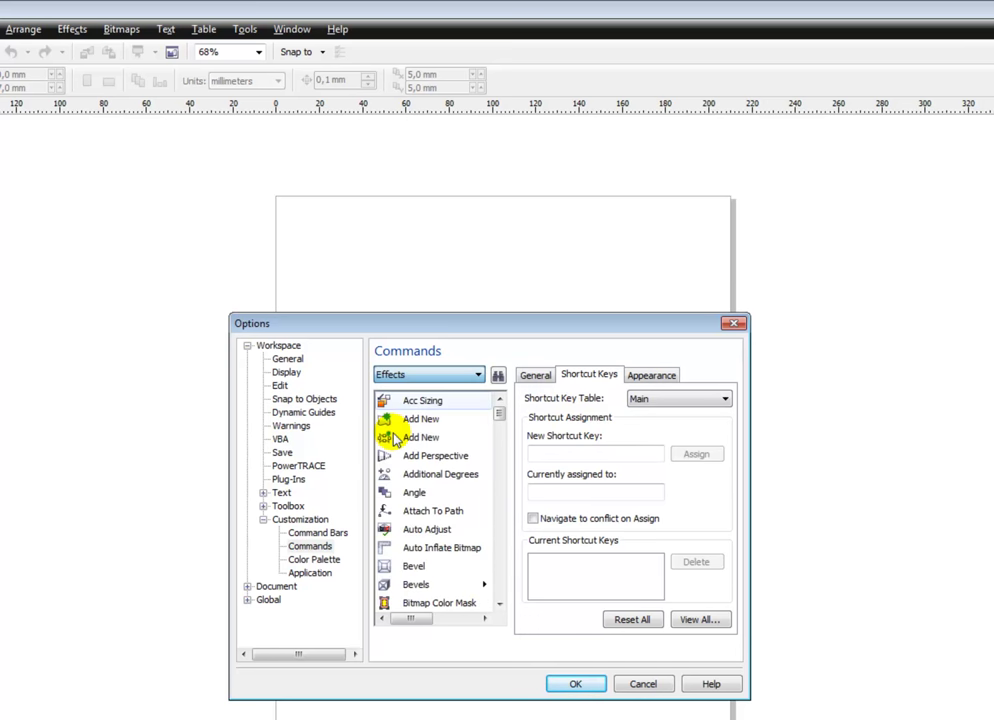
click(418, 420)
click(410, 567)
click(415, 588)
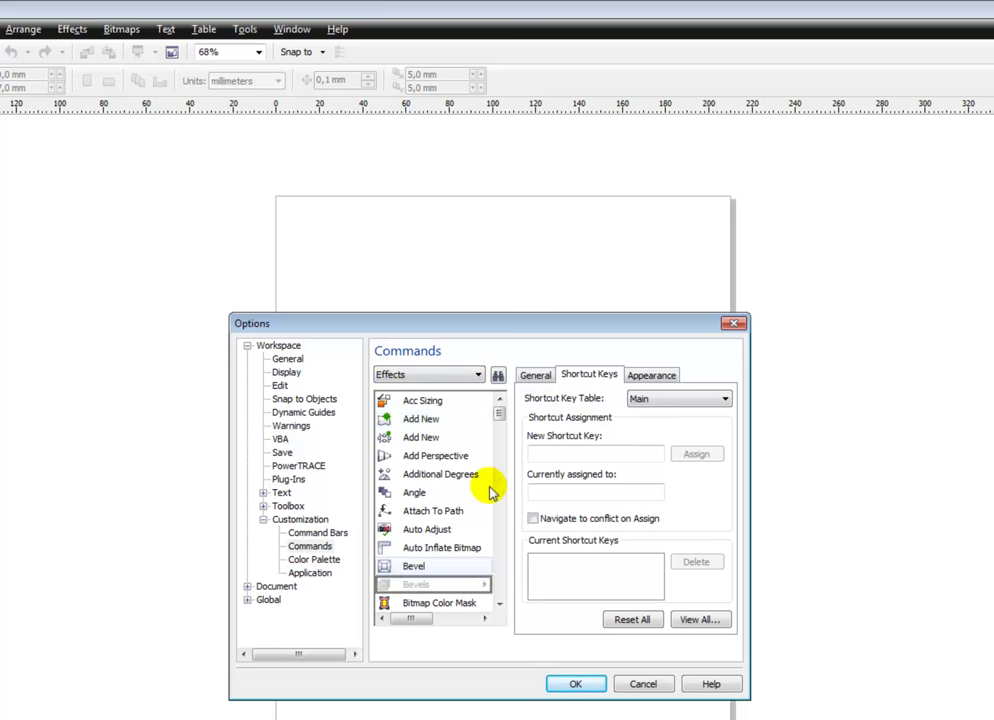
- Dismiss the Options dialog without saving any shortcut changes
click(476, 376)
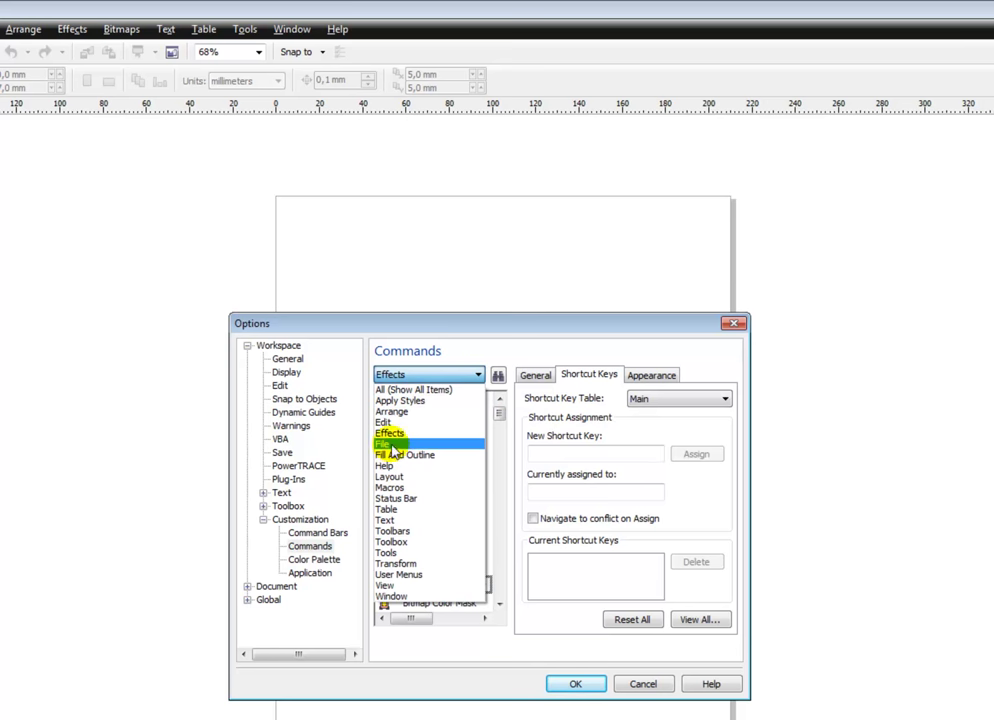
click(638, 684)
click(664, 684)
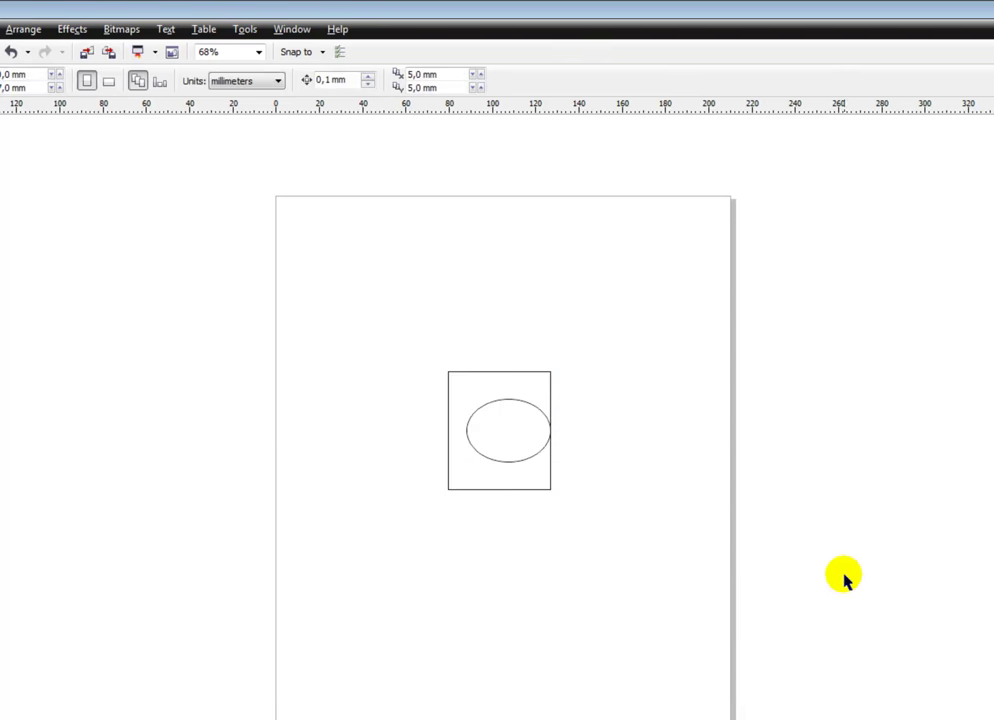